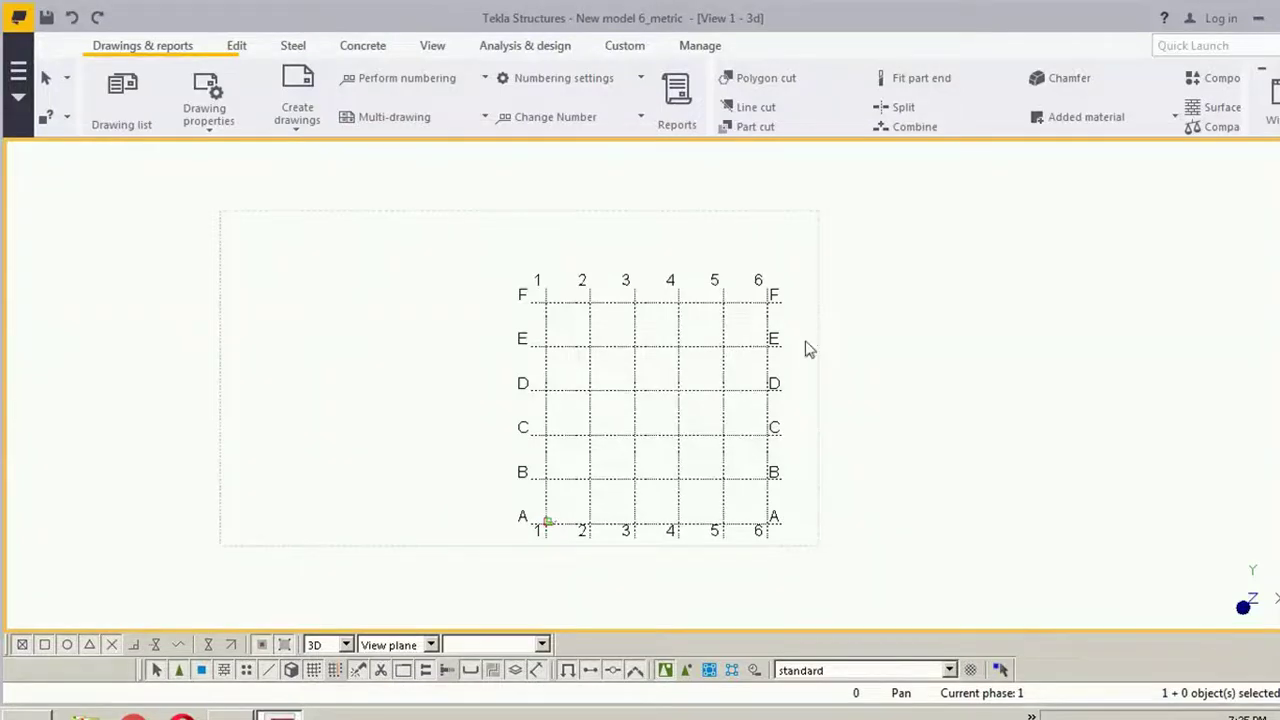
Step: Switch to Visual Studio and review the Program.cs and Form1.cs code and the BEAM MAKER form design
{"action": "key", "text": "alt+Tab"}
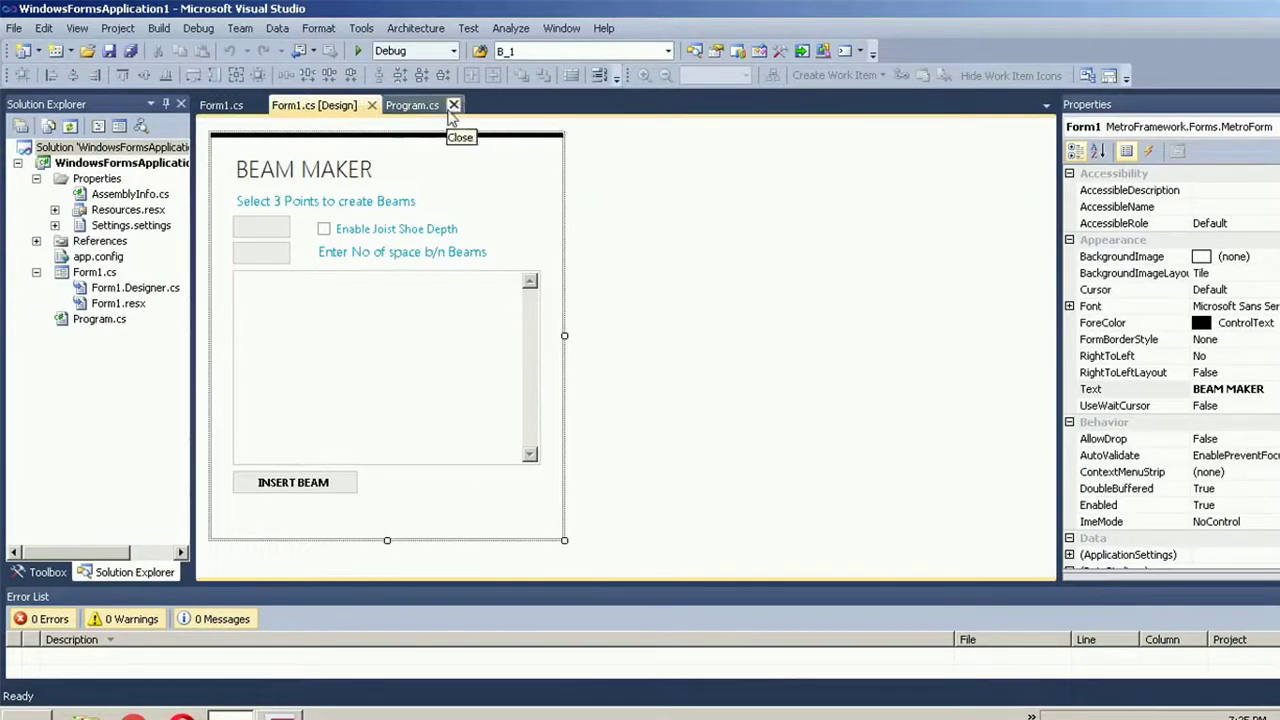
{"action": "left_click", "coordinate": [410, 105]}
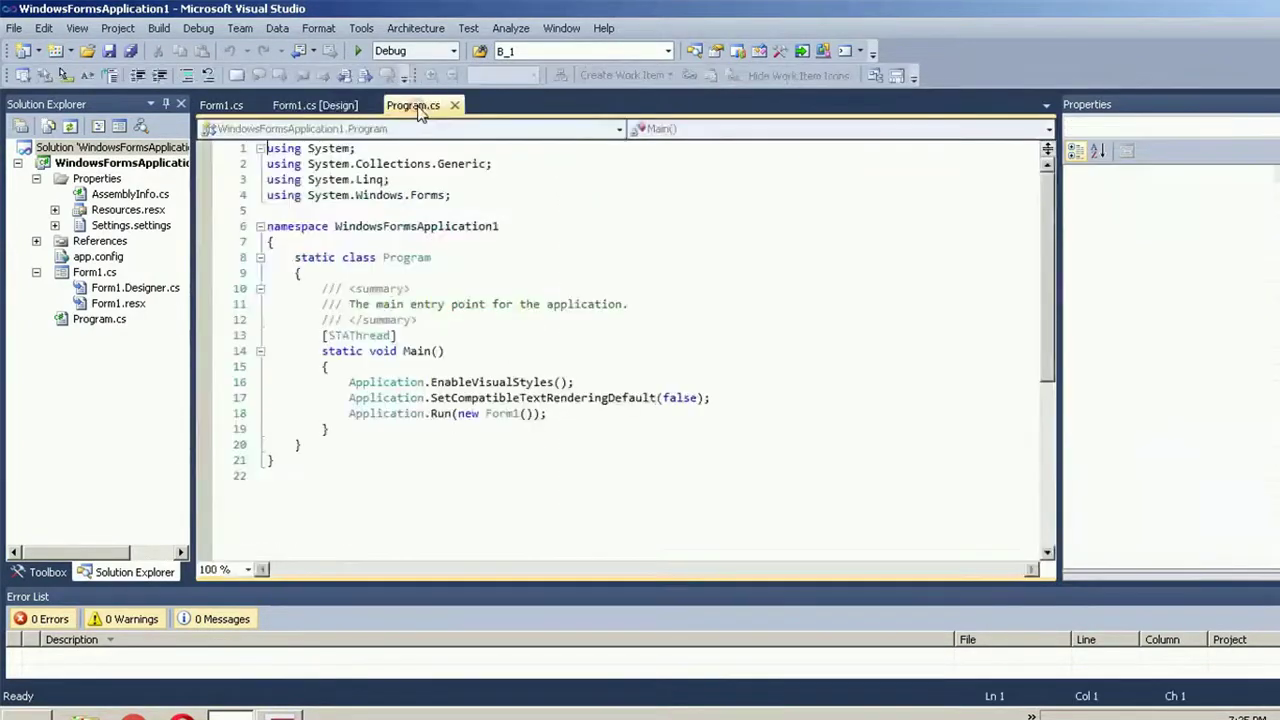
{"action": "left_click", "coordinate": [222, 105]}
{"action": "scroll", "coordinate": [620, 330], "scroll_direction": "up", "scroll_amount": 6}
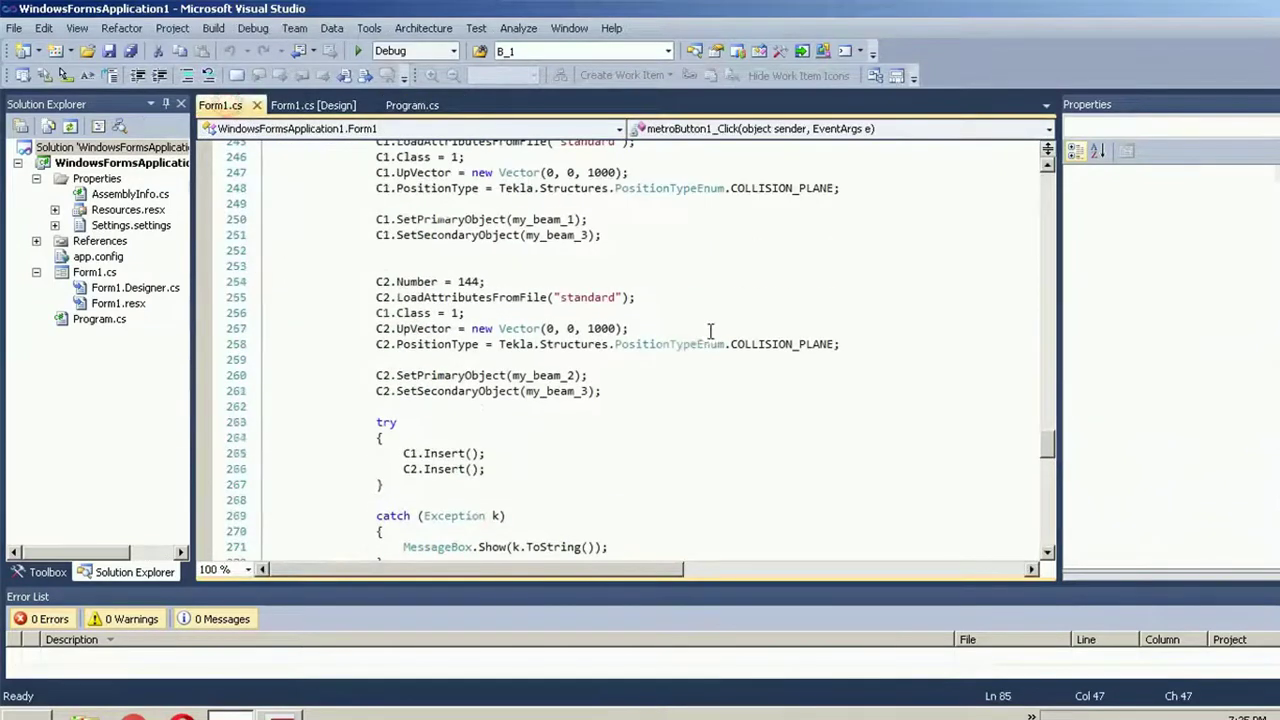
{"action": "scroll", "coordinate": [600, 230], "scroll_direction": "down", "scroll_amount": 6}
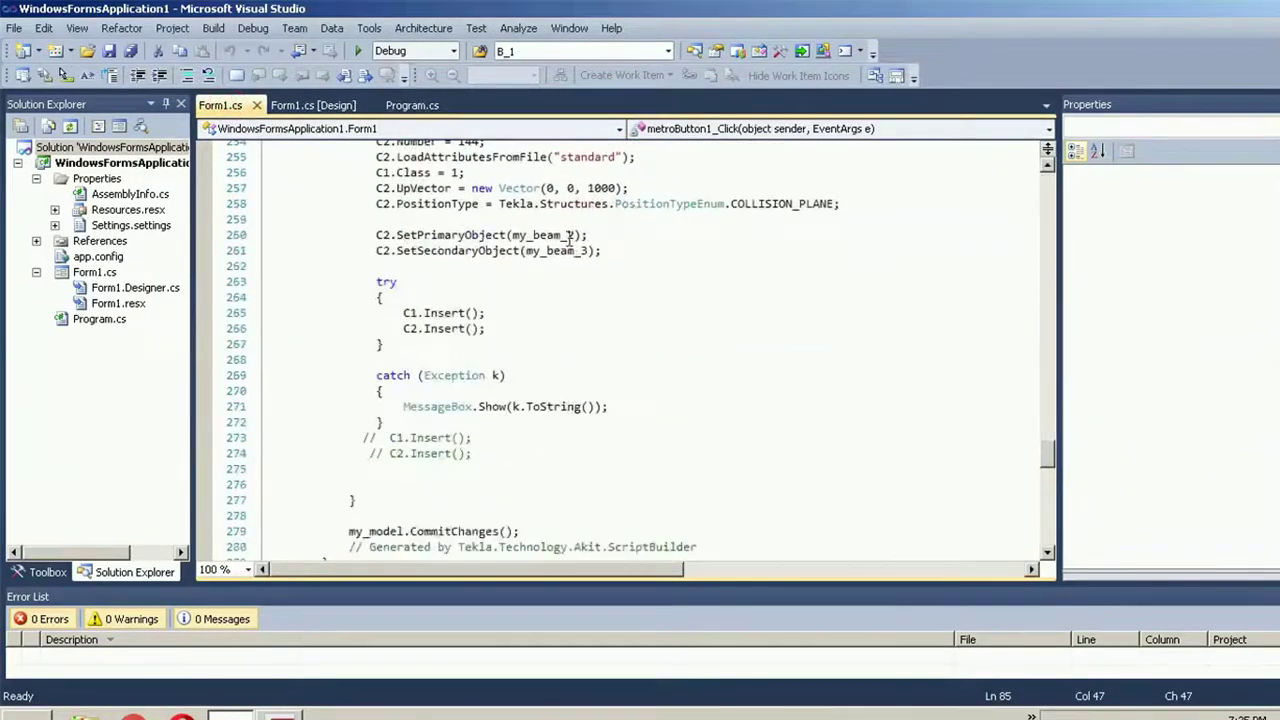
{"action": "left_click", "coordinate": [313, 105]}
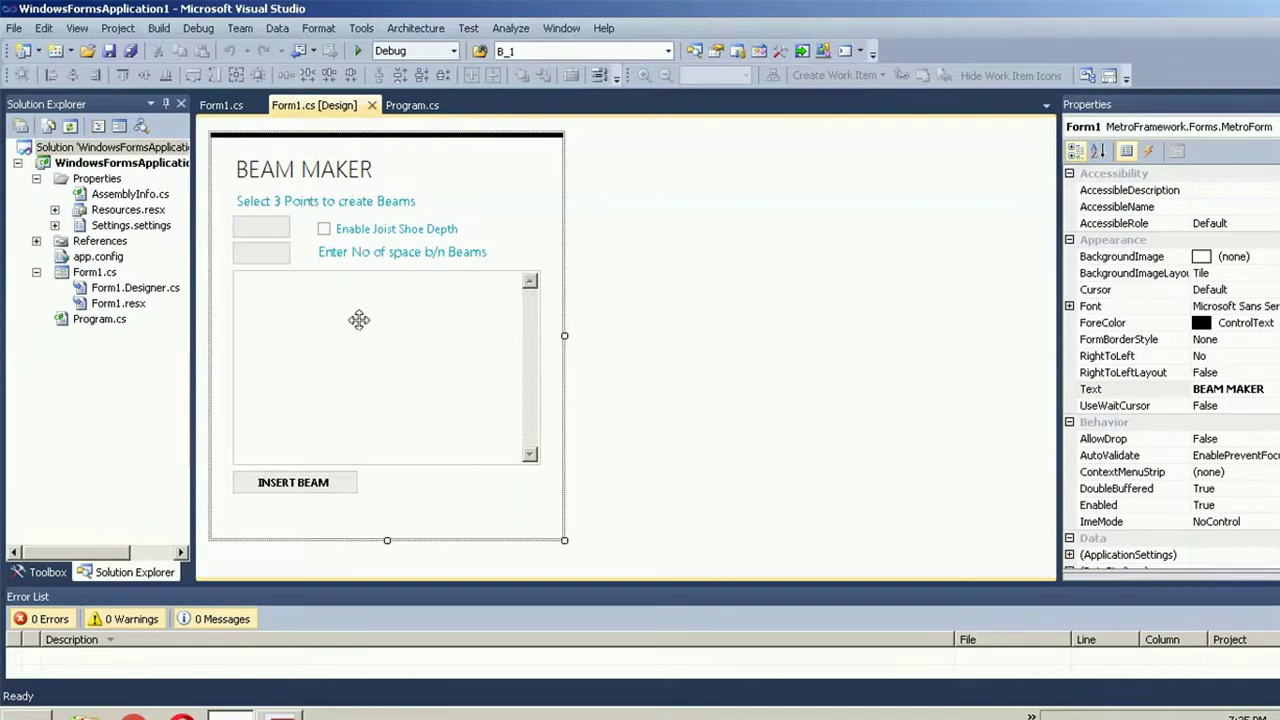
Step: Run the BEAM MAKER project and place its window beside the grid in the Tekla Structures model
{"action": "left_click", "coordinate": [357, 51]}
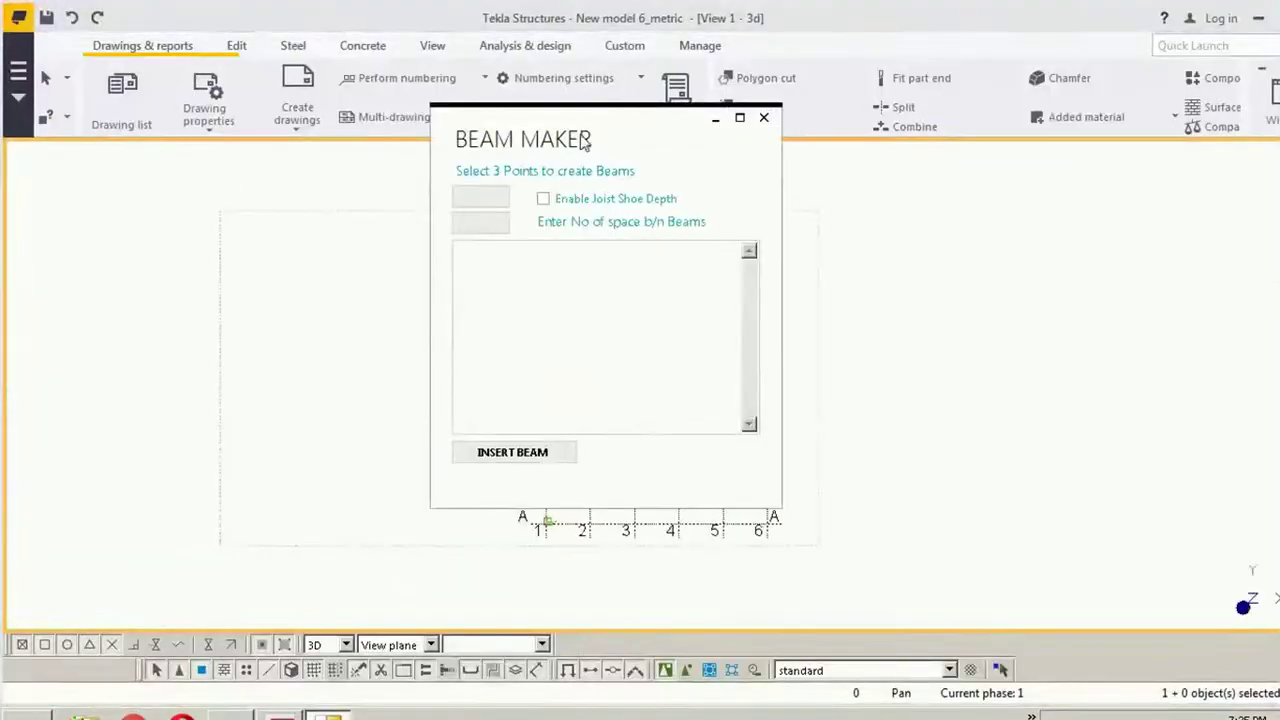
{"action": "left_click_drag", "start_coordinate": [617, 119], "coordinate": [318, 200]}
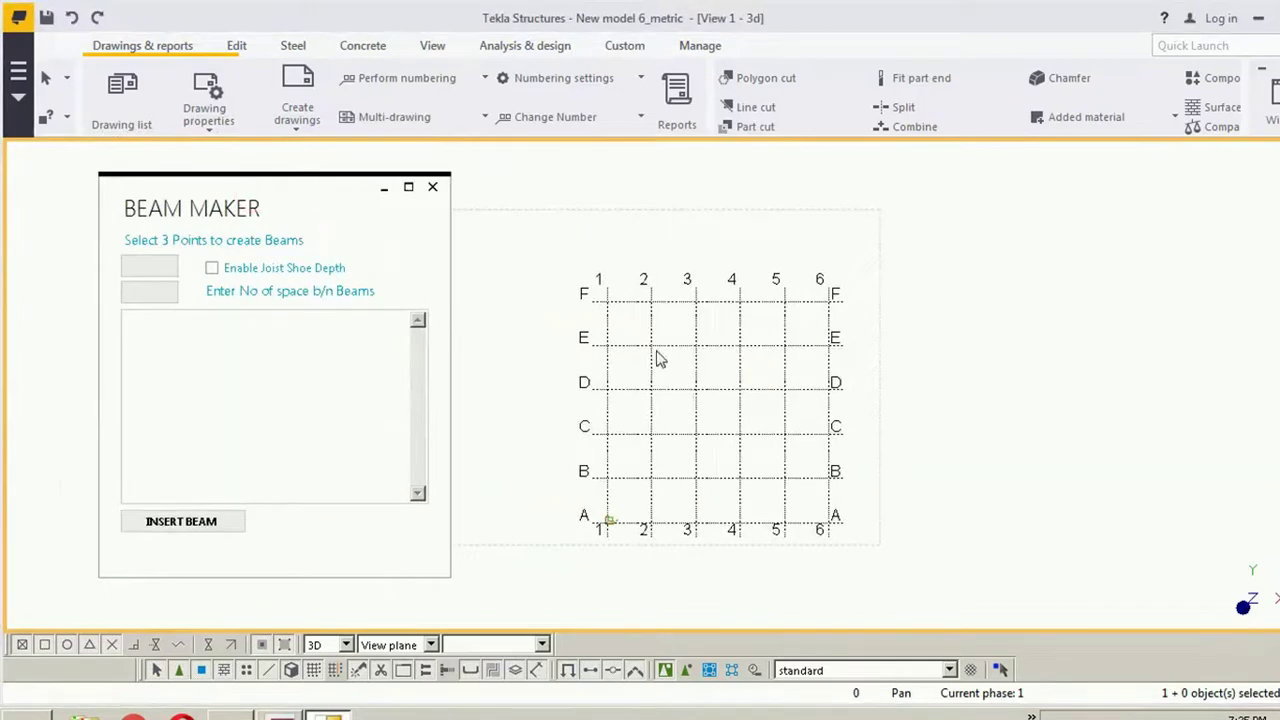
Step: Insert beam framing with 5 spaces between beams, using grid intersections 2-B, 4-B and 4-C as the three points
{"action": "left_click", "coordinate": [193, 531]}
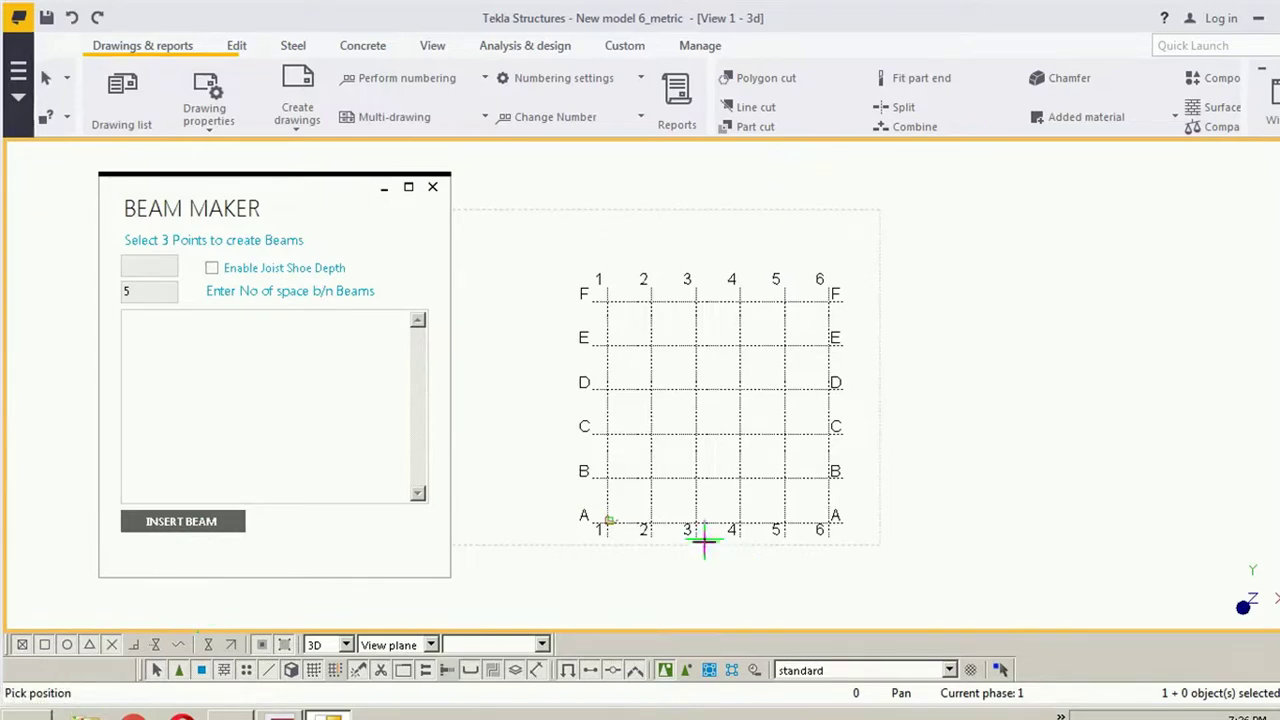
{"action": "scroll", "coordinate": [655, 508], "scroll_direction": "up", "scroll_amount": 1}
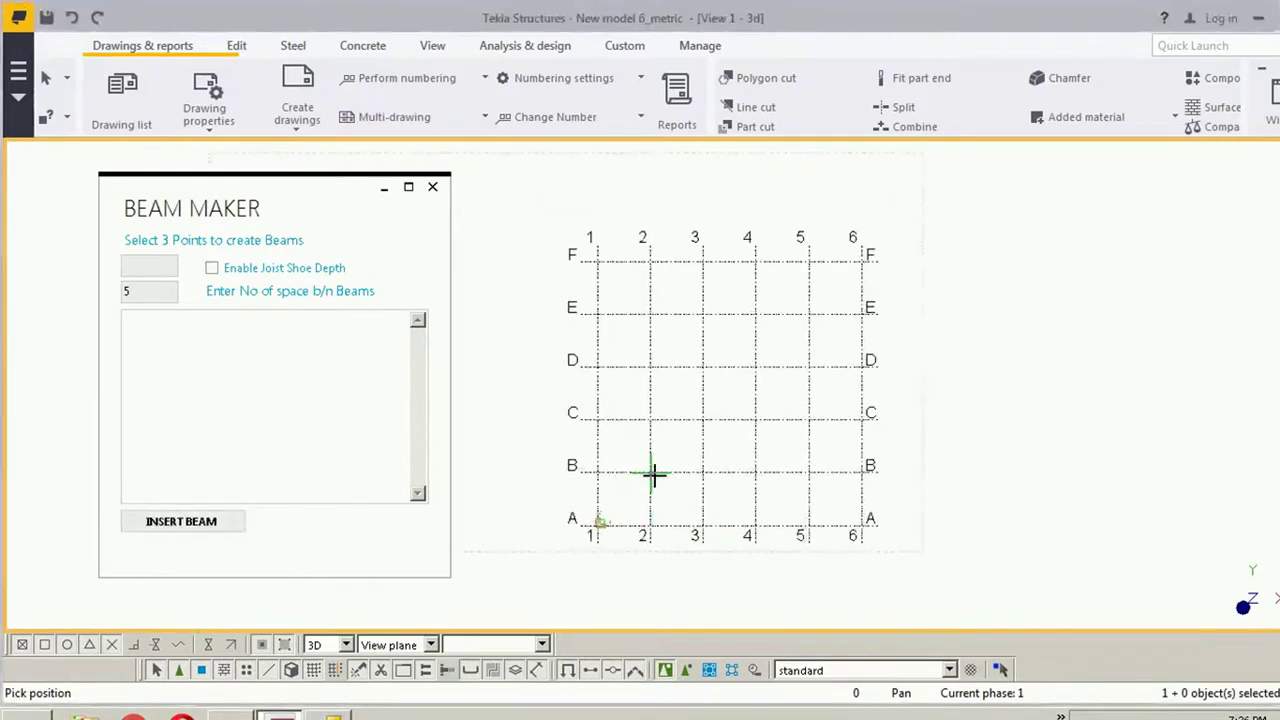
{"action": "left_click", "coordinate": [651, 471]}
{"action": "left_click", "coordinate": [756, 472]}
{"action": "left_click", "coordinate": [756, 418]}
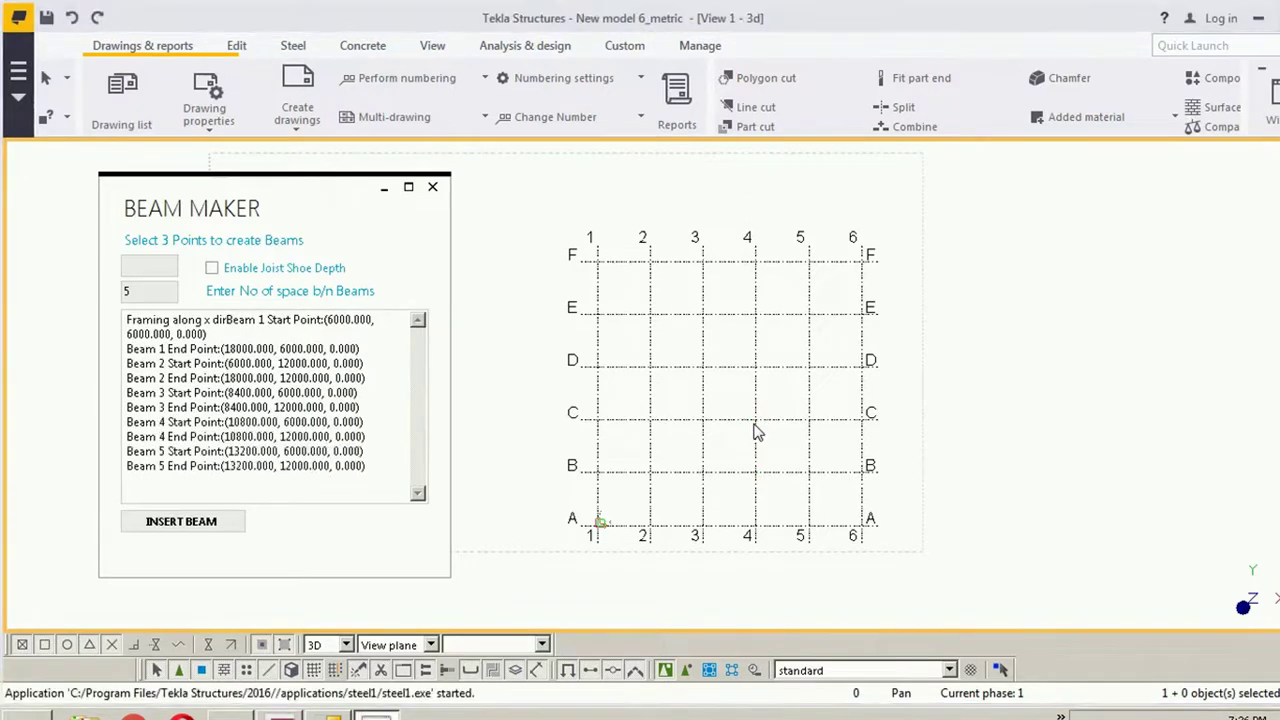
Step: Examine the inserted framing in 3D, including the end connections between the cross beams and both main beams
{"action": "scroll", "coordinate": [707, 484], "scroll_direction": "up", "scroll_amount": 2}
{"action": "scroll", "coordinate": [705, 465], "scroll_direction": "up", "scroll_amount": 4}
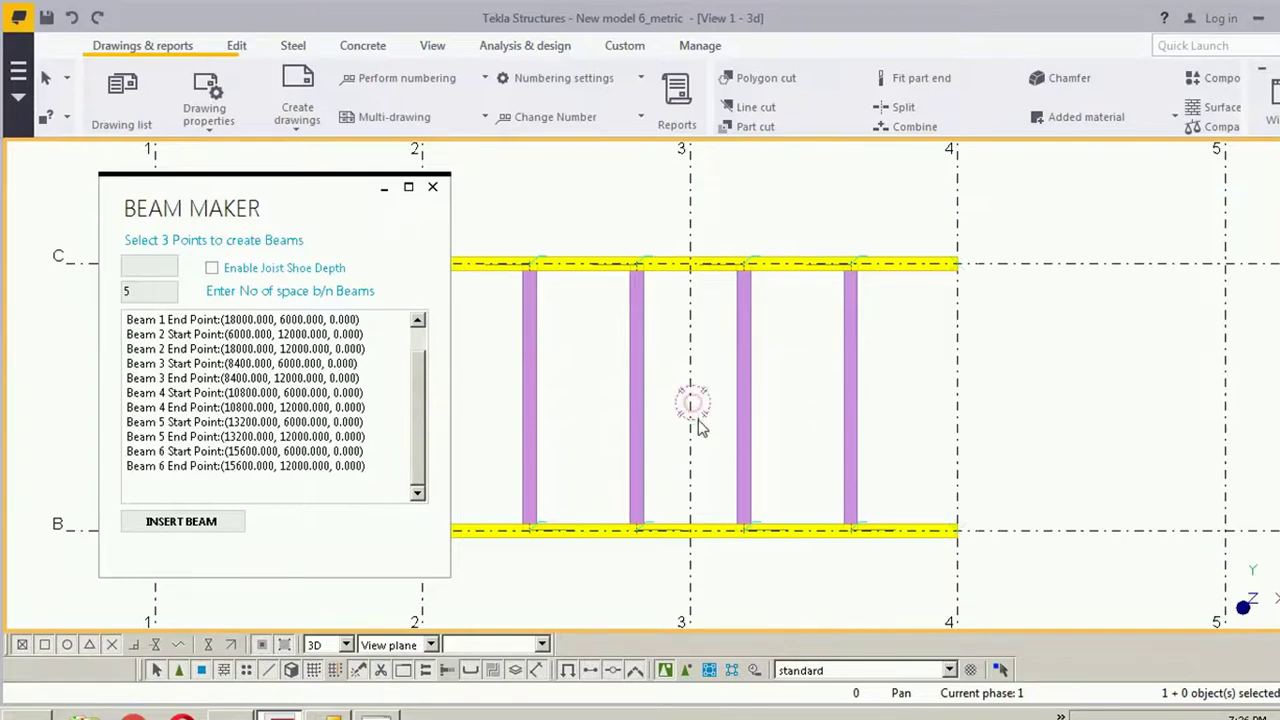
{"action": "mouse_move", "coordinate": [691, 400]}
{"action": "middle_mouse_down", "text": "ctrl"}
{"action": "mouse_move", "coordinate": [788, 366]}
{"action": "mouse_move", "coordinate": [722, 366]}
{"action": "middle_mouse_up", "text": "ctrl"}
{"action": "scroll", "coordinate": [722, 366], "scroll_direction": "up", "scroll_amount": 6}
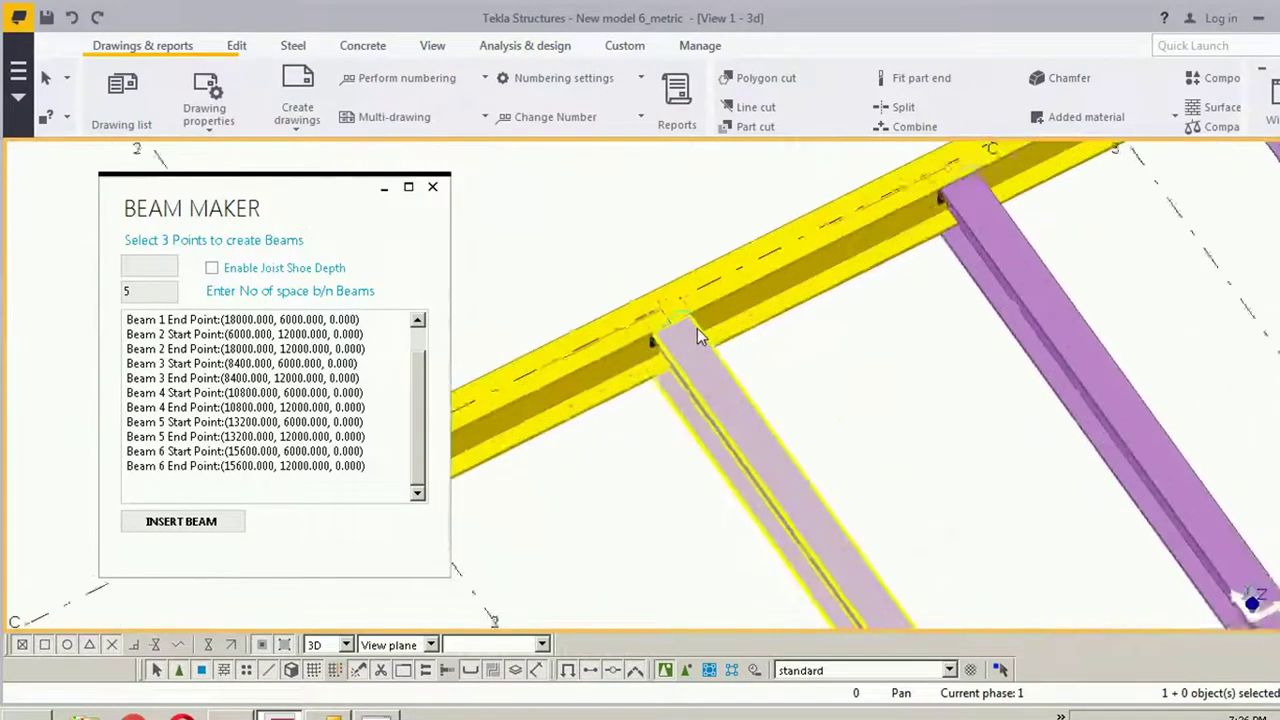
{"action": "scroll", "coordinate": [642, 343], "scroll_direction": "down", "scroll_amount": 6}
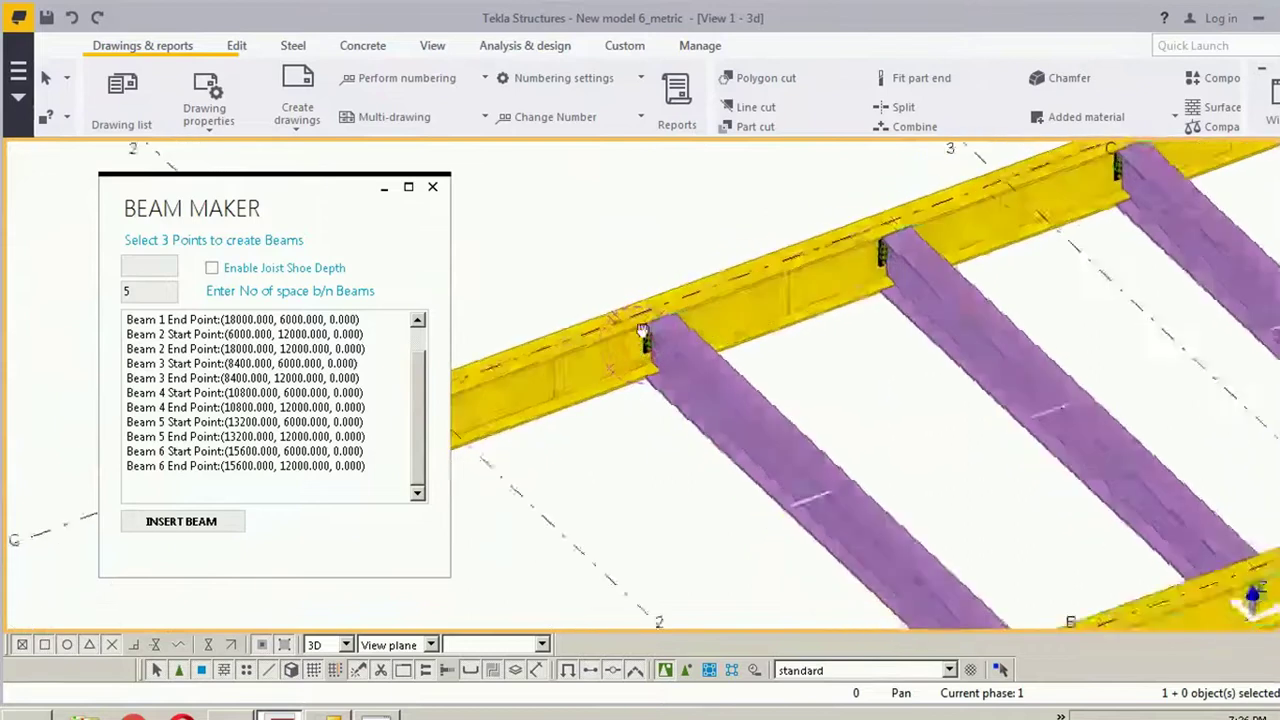
{"action": "middle_click_drag", "start_coordinate": [970, 517], "coordinate": [853, 465]}
{"action": "scroll", "coordinate": [853, 465], "scroll_direction": "up", "scroll_amount": 2}
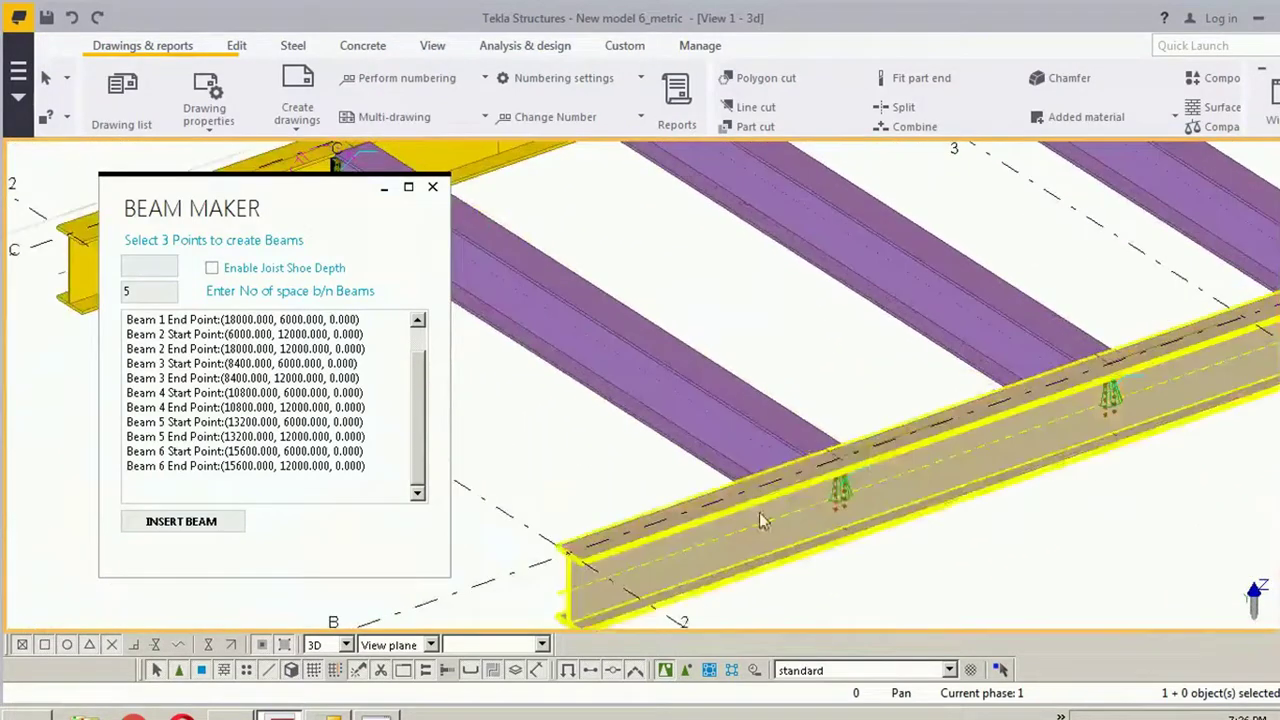
{"action": "scroll", "coordinate": [760, 512], "scroll_direction": "down", "scroll_amount": 3}
{"action": "middle_click_drag", "start_coordinate": [942, 424], "coordinate": [862, 505]}
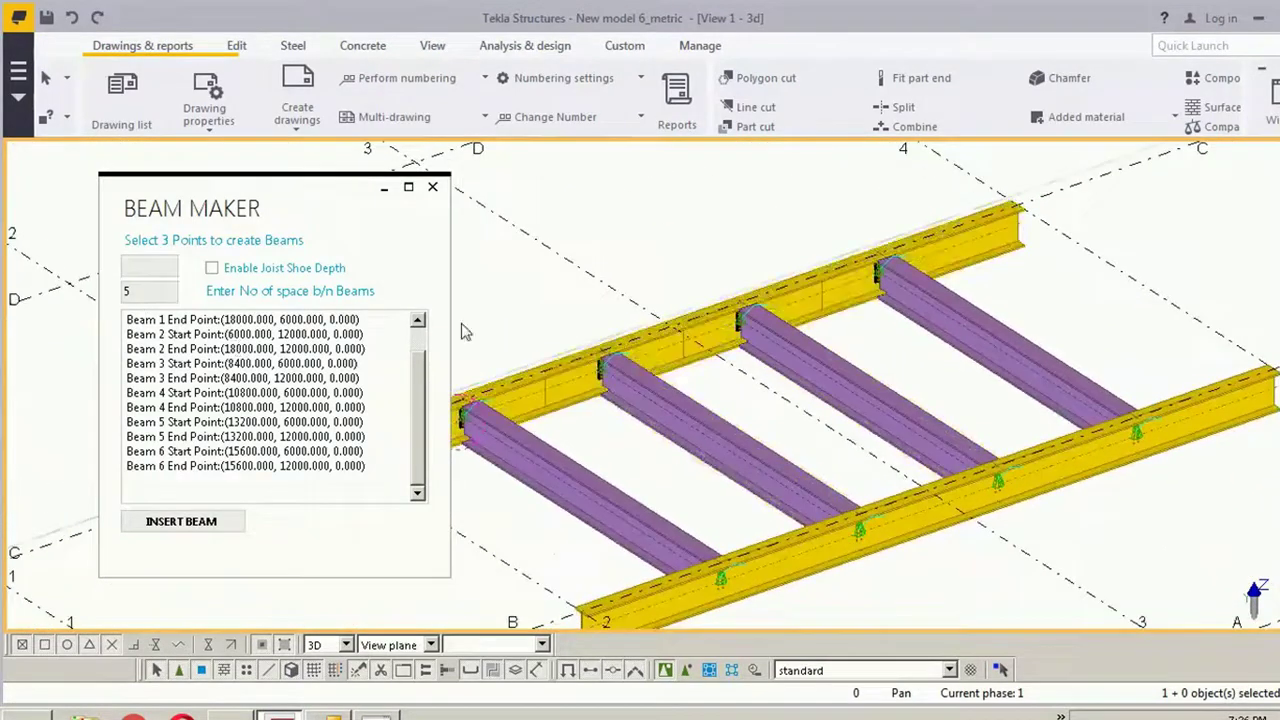
{"action": "middle_click_drag", "start_coordinate": [600, 334], "coordinate": [728, 303]}
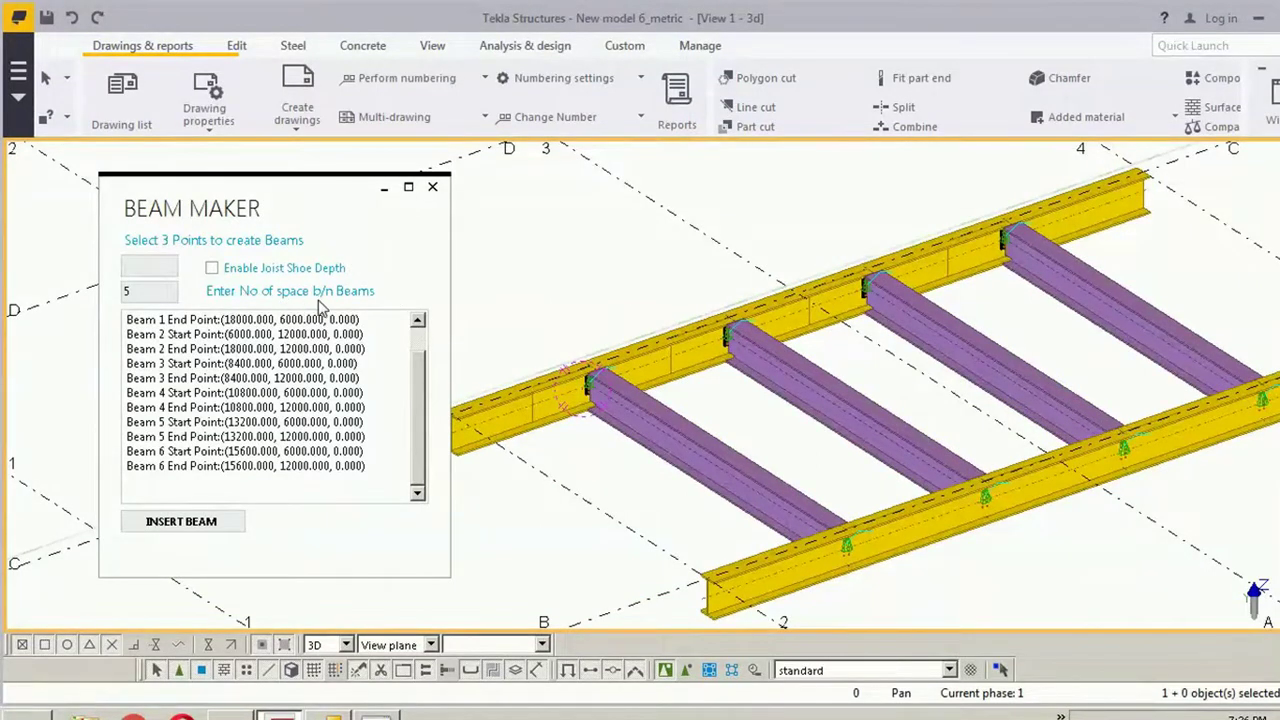
{"action": "middle_click_drag", "start_coordinate": [800, 486], "coordinate": [596, 510]}
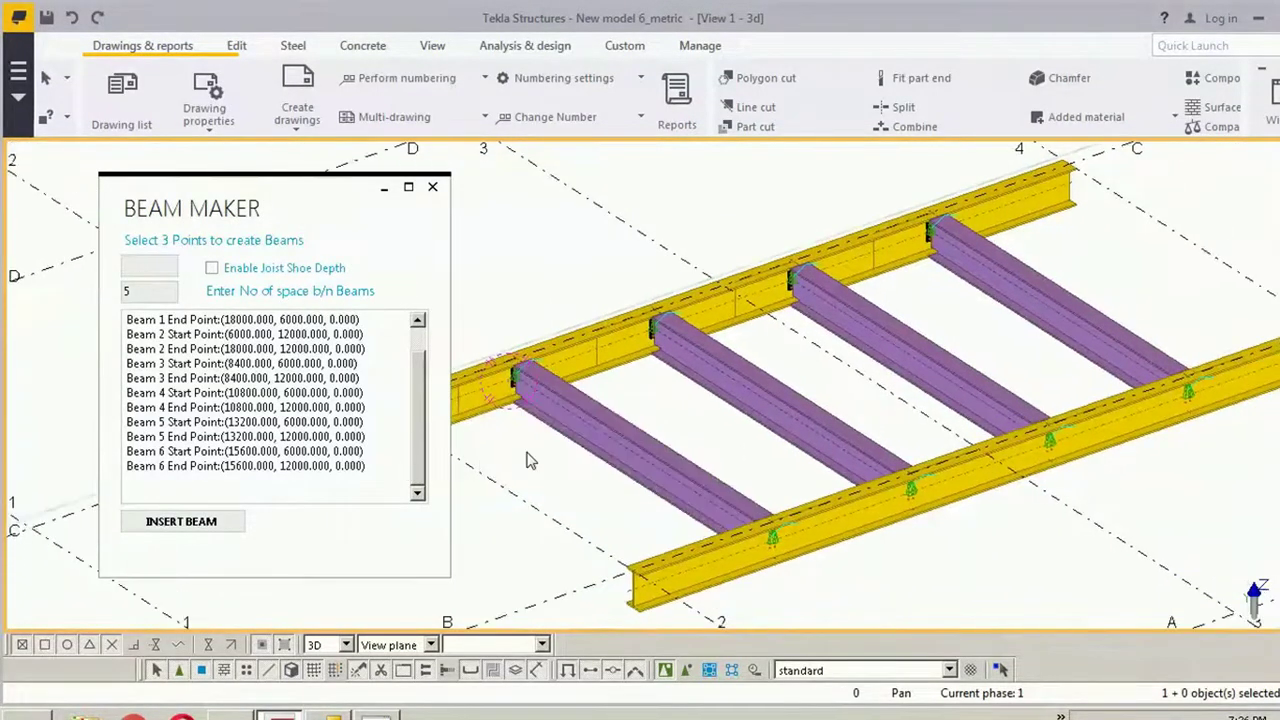
{"action": "scroll", "coordinate": [1110, 250], "scroll_direction": "down", "scroll_amount": 5}
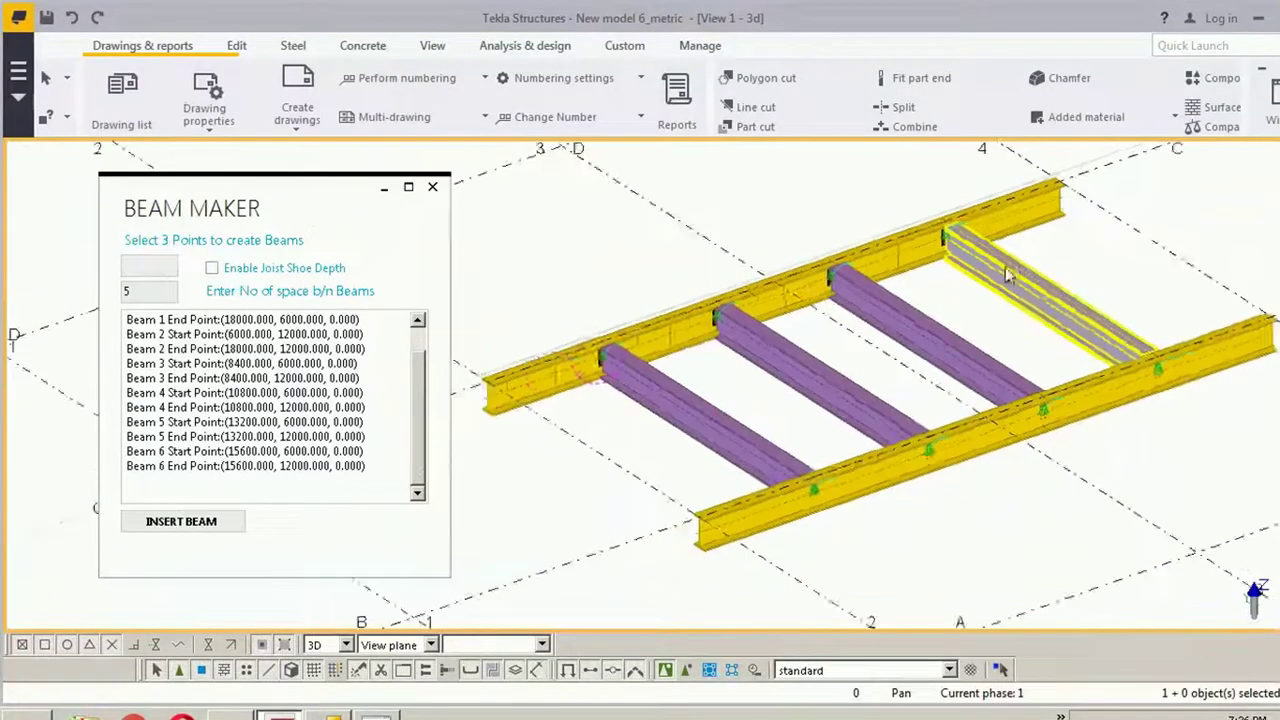
Step: Compare the plan and 3D views of the framing to check the spacing of the cross beams
{"action": "key", "text": "ctrl+p"}
{"action": "scroll", "coordinate": [818, 469], "scroll_direction": "up", "scroll_amount": 5}
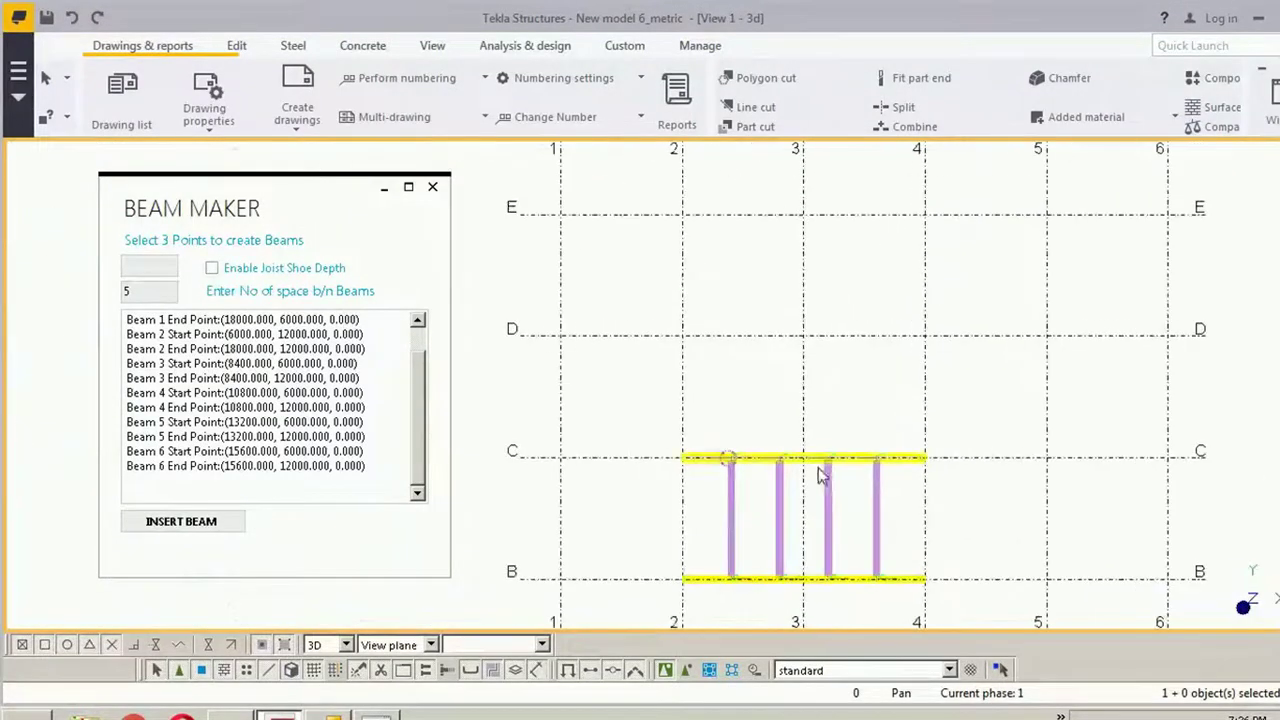
{"action": "middle_click_drag", "start_coordinate": [820, 473], "coordinate": [734, 320]}
{"action": "scroll", "coordinate": [697, 311], "scroll_direction": "up", "scroll_amount": 3}
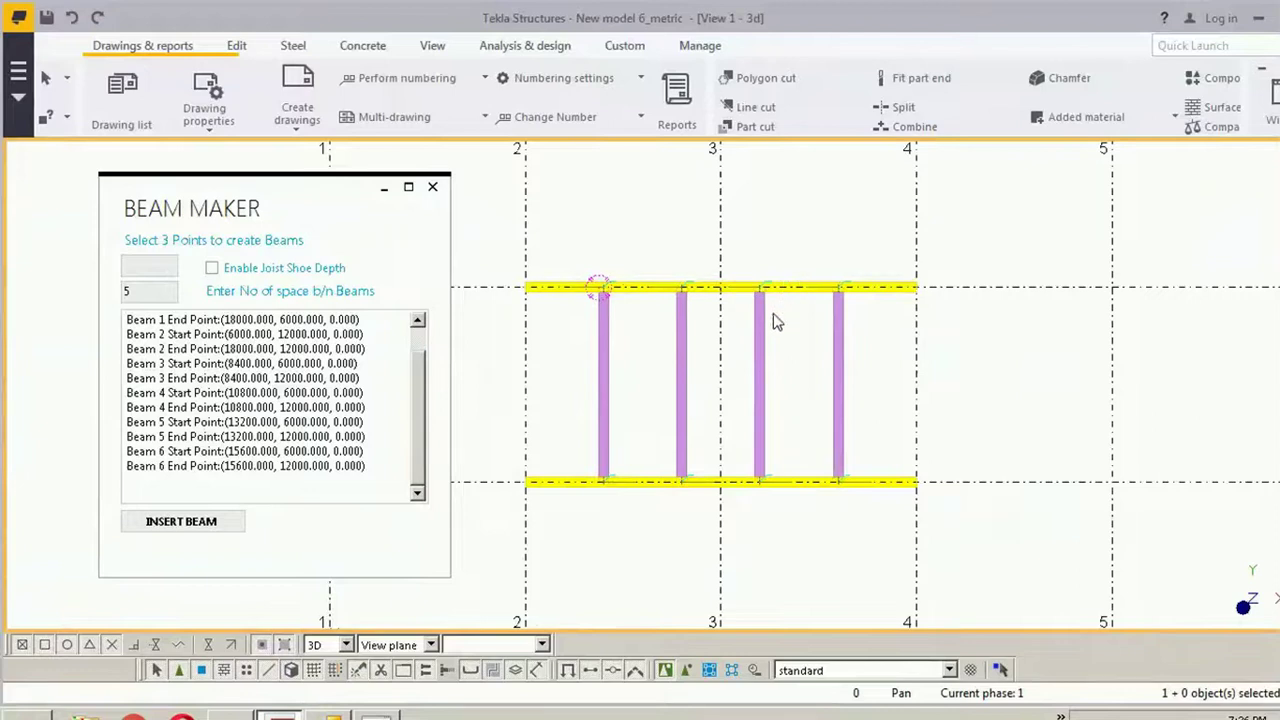
{"action": "key", "text": "ctrl+p"}
{"action": "scroll", "coordinate": [580, 328], "scroll_direction": "up", "scroll_amount": 5}
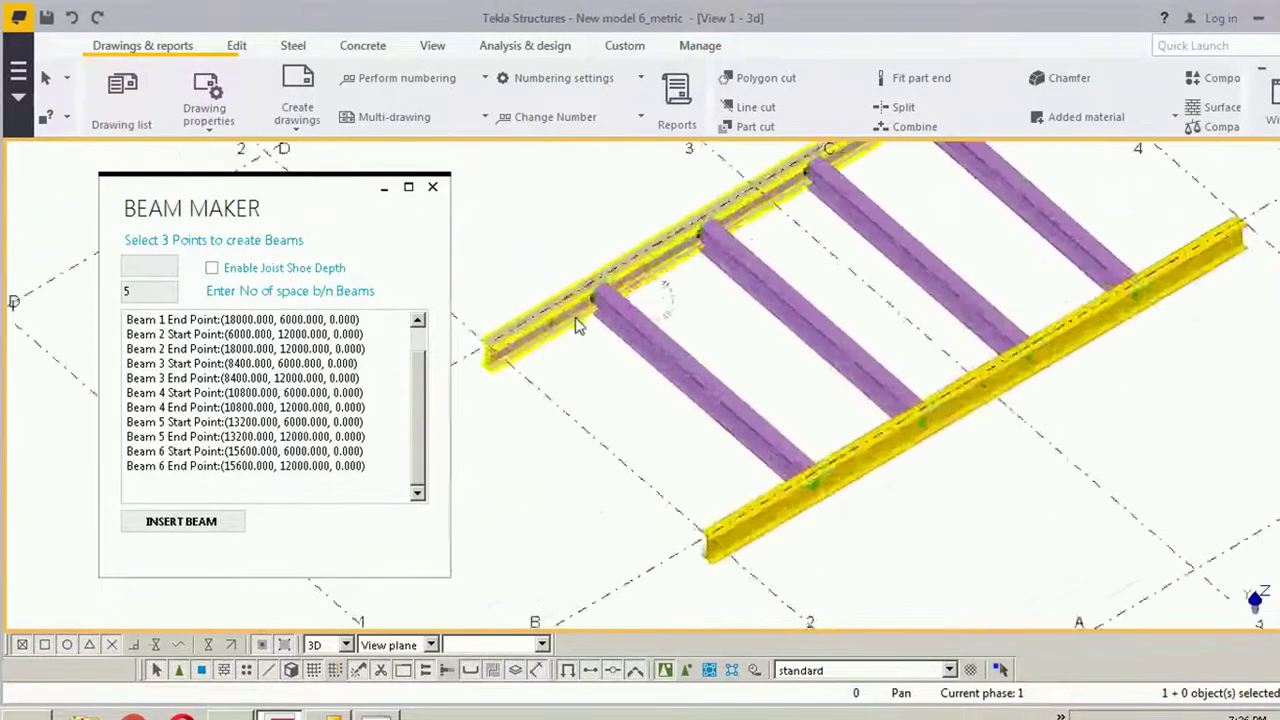
{"action": "scroll", "coordinate": [617, 320], "scroll_direction": "down", "scroll_amount": 3}
{"action": "middle_click_drag", "start_coordinate": [860, 425], "coordinate": [717, 433]}
{"action": "scroll", "coordinate": [705, 445], "scroll_direction": "down", "scroll_amount": 3}
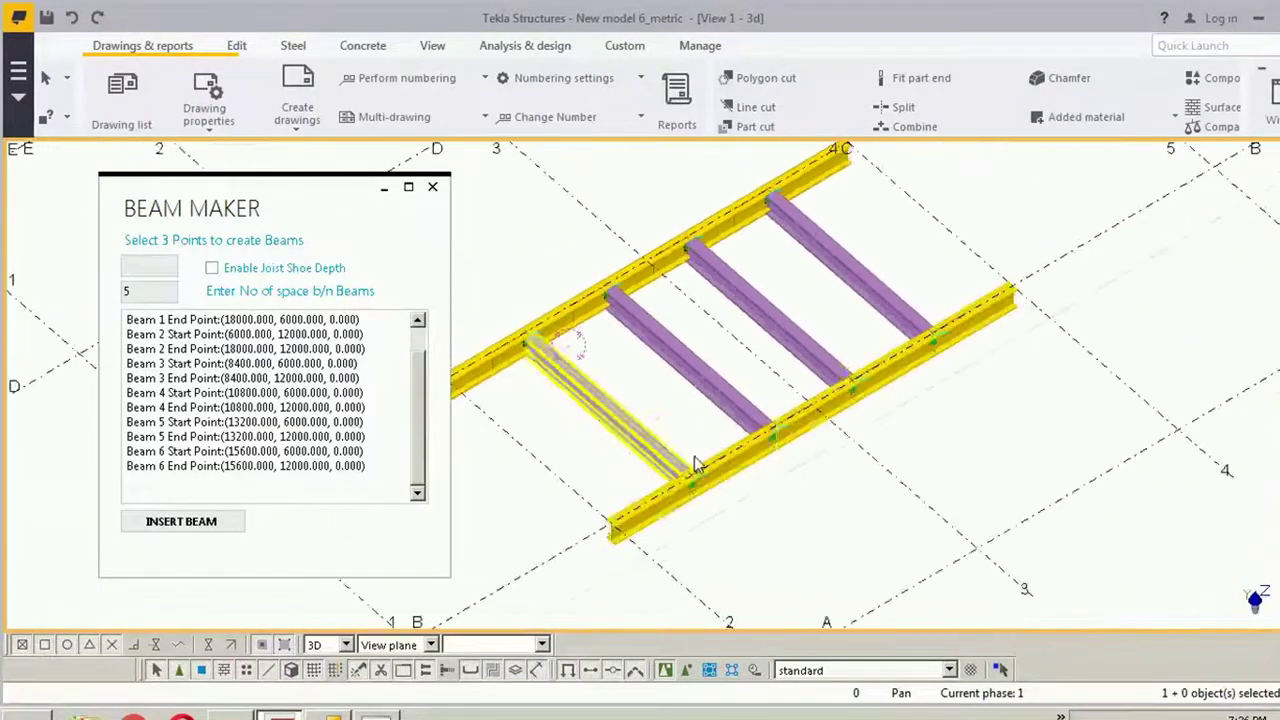
{"action": "scroll", "coordinate": [836, 329], "scroll_direction": "up", "scroll_amount": 2}
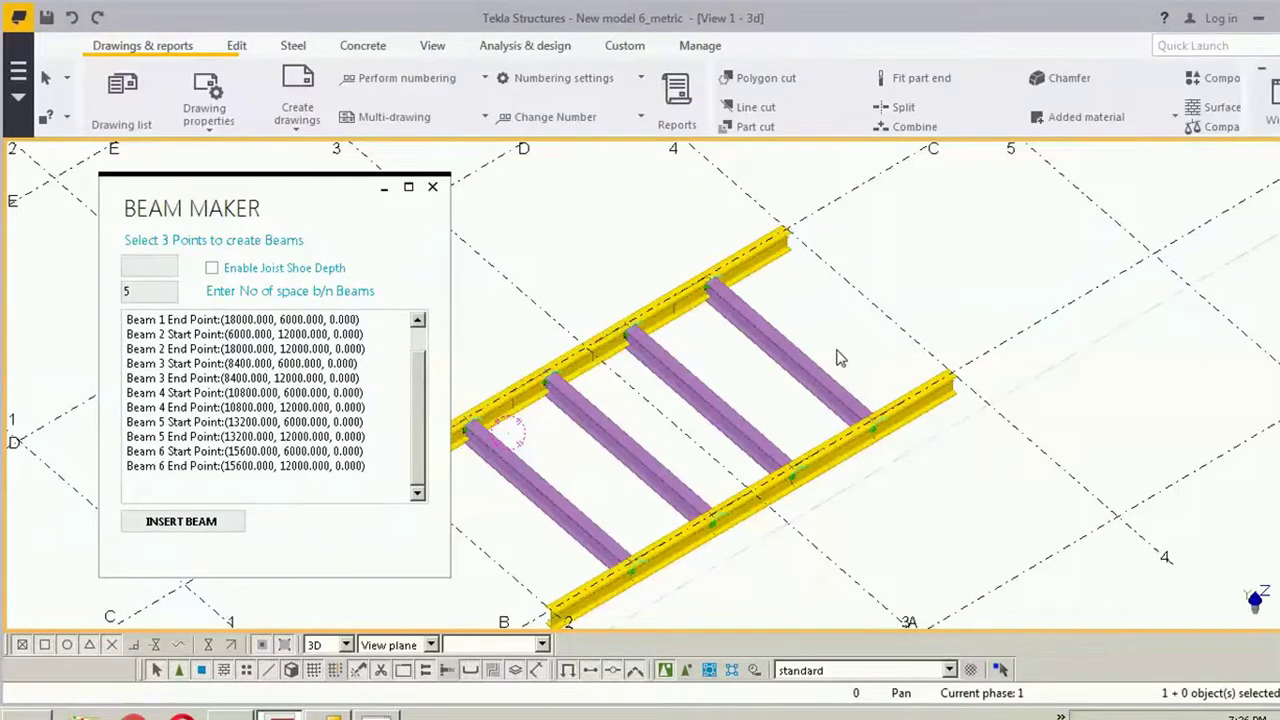
Step: Create a new view using two points along grid line E from grid 1 to grid 6, and show it as a plane view
{"action": "key", "text": "ctrl+p"}
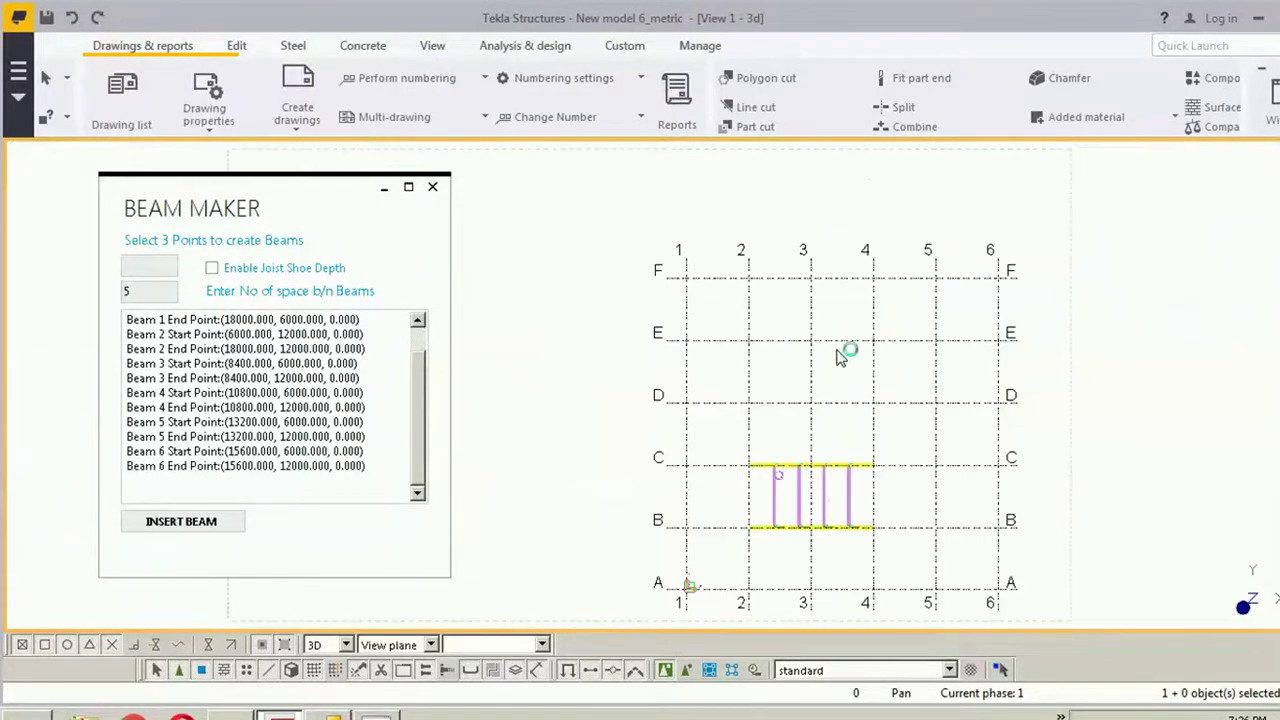
{"action": "left_click", "coordinate": [237, 46]}
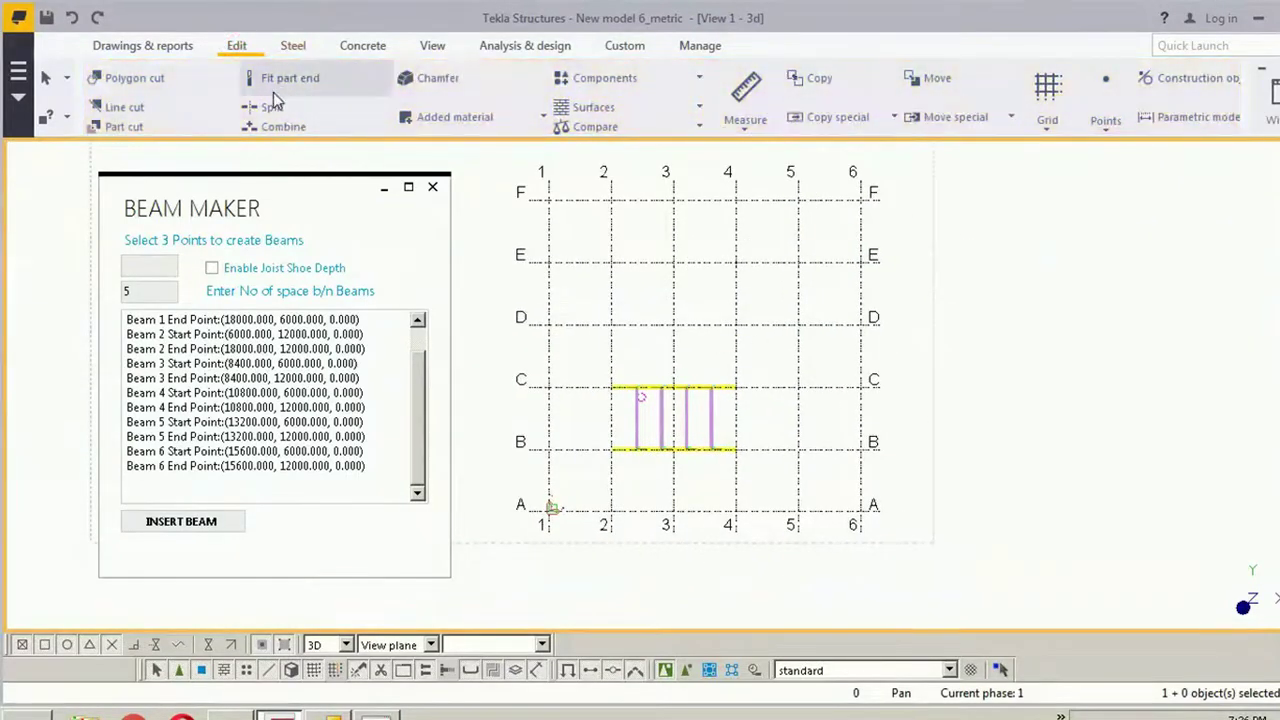
{"action": "left_click", "coordinate": [432, 46]}
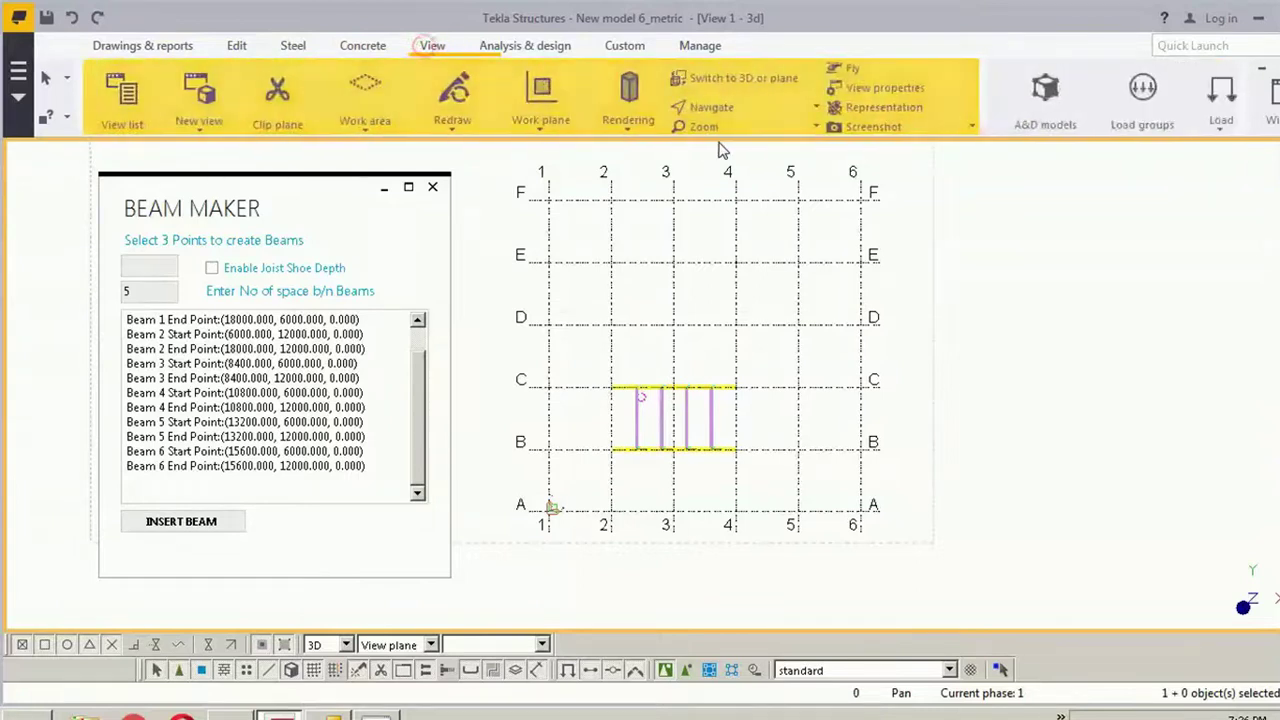
{"action": "left_click", "coordinate": [199, 124]}
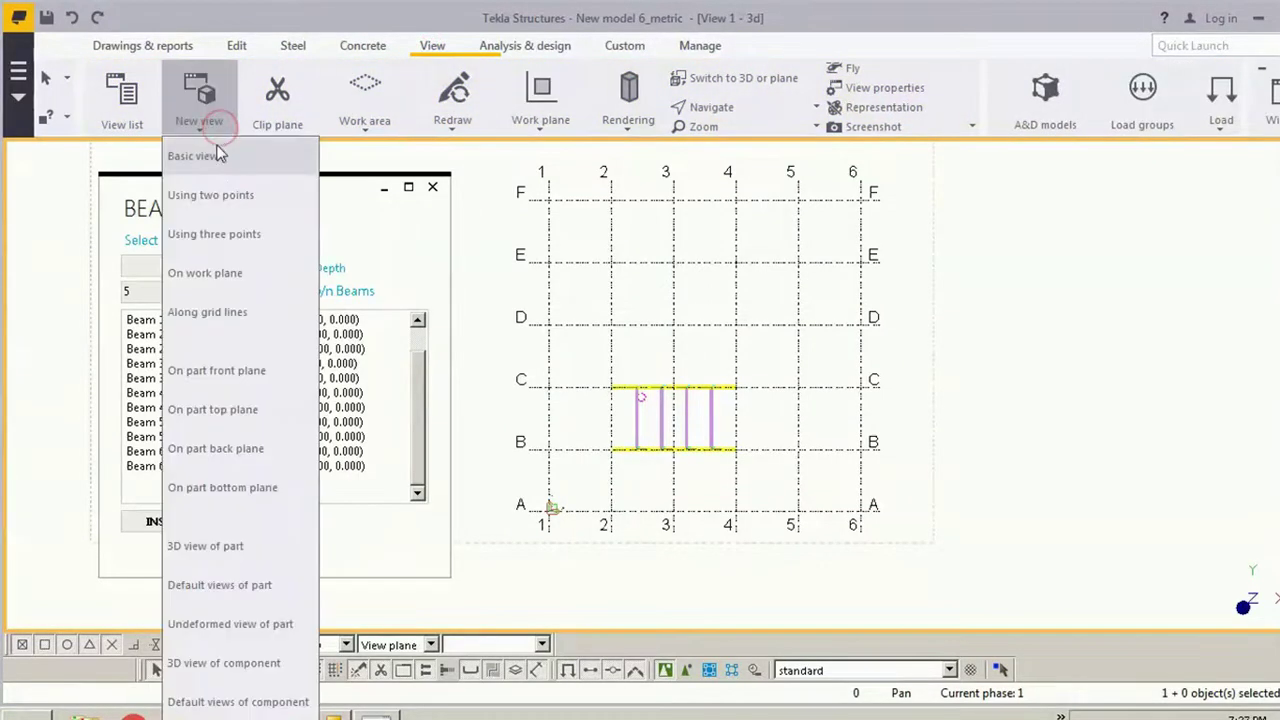
{"action": "left_click", "coordinate": [212, 195]}
{"action": "left_click", "coordinate": [580, 309]}
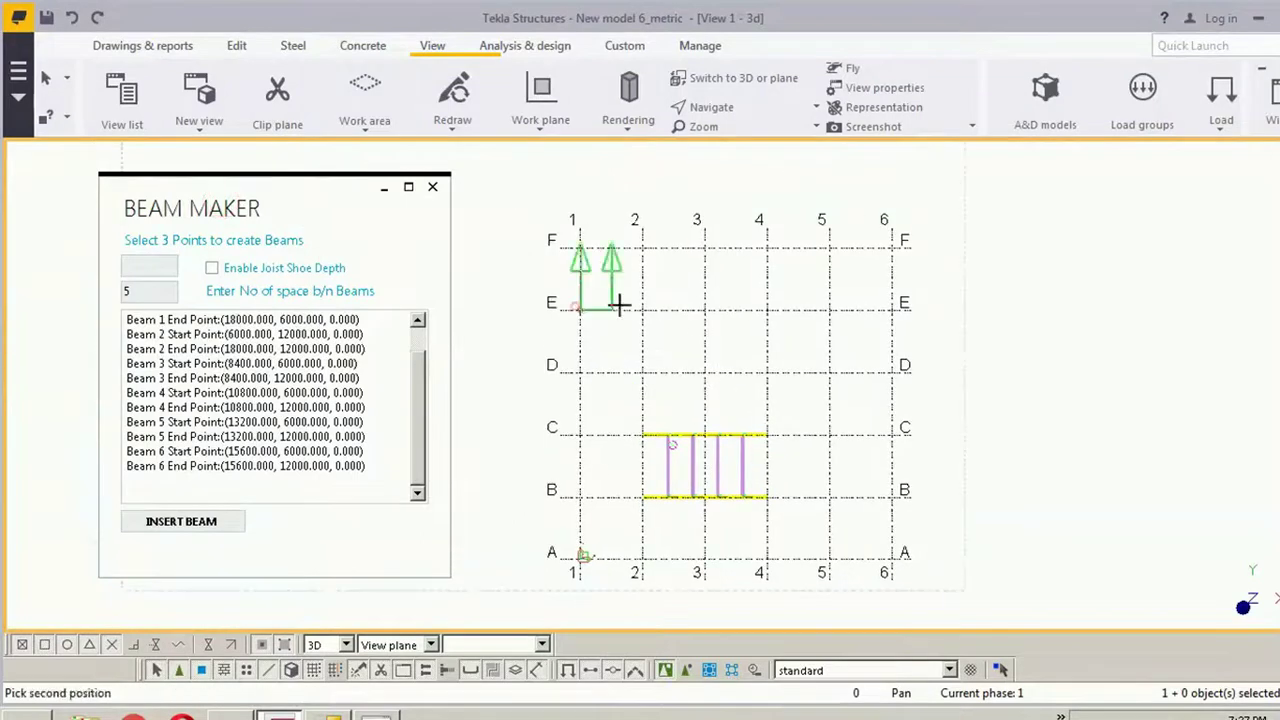
{"action": "left_click", "coordinate": [869, 311]}
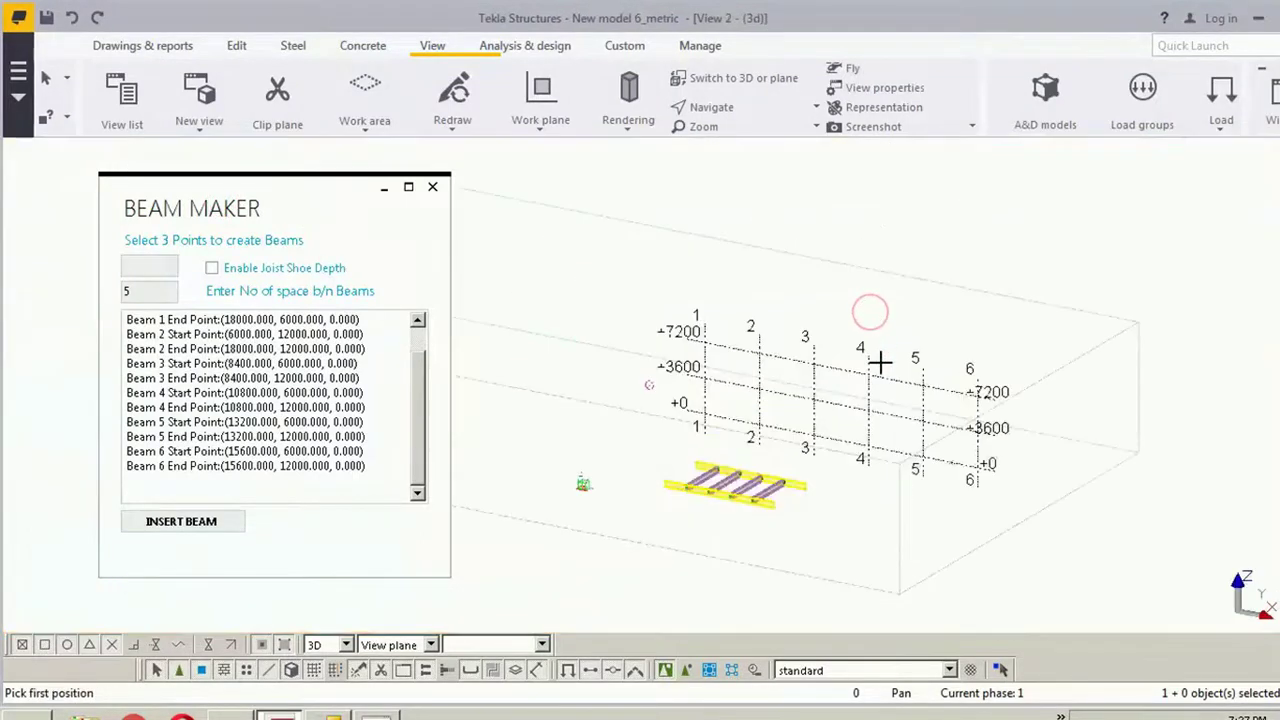
{"action": "key", "text": "ctrl+p"}
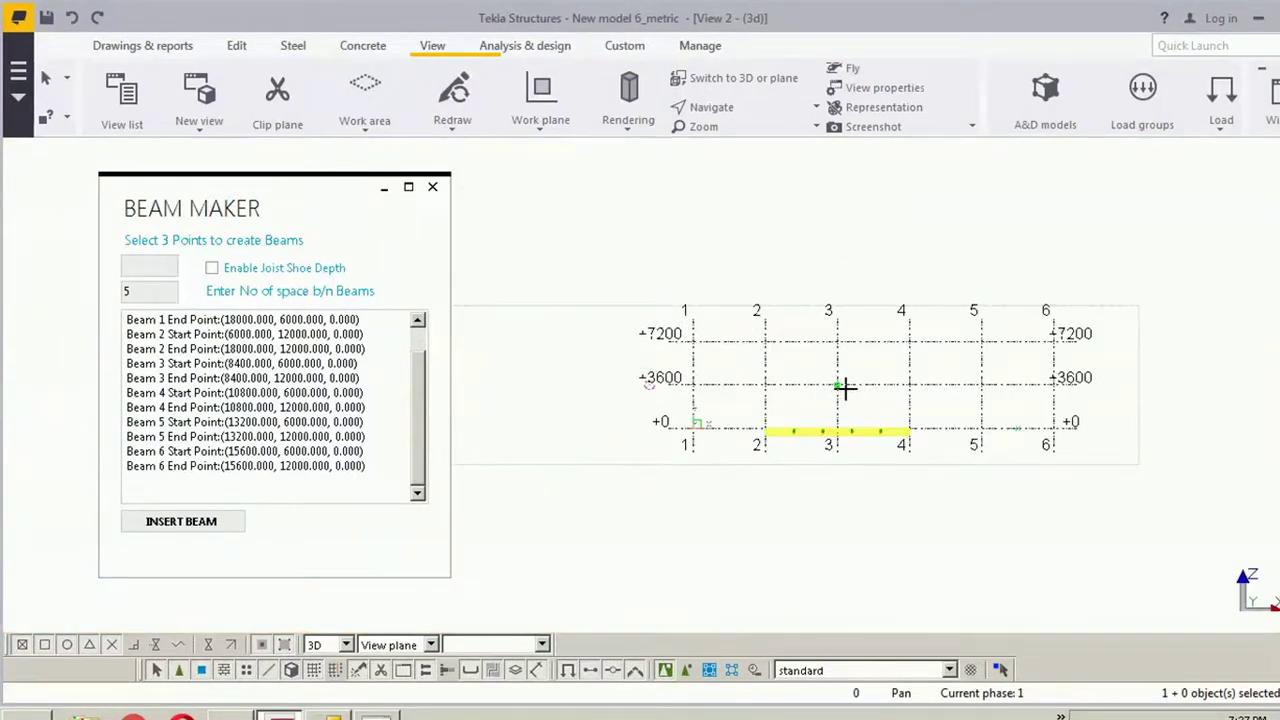
{"action": "middle_click_drag", "start_coordinate": [957, 411], "coordinate": [909, 403]}
Step: Insert sloped framing with 5 spaces from points 4-D and 6-D at level 0 to point 6-E at level +3600
{"action": "key", "text": "ctrl+Tab"}
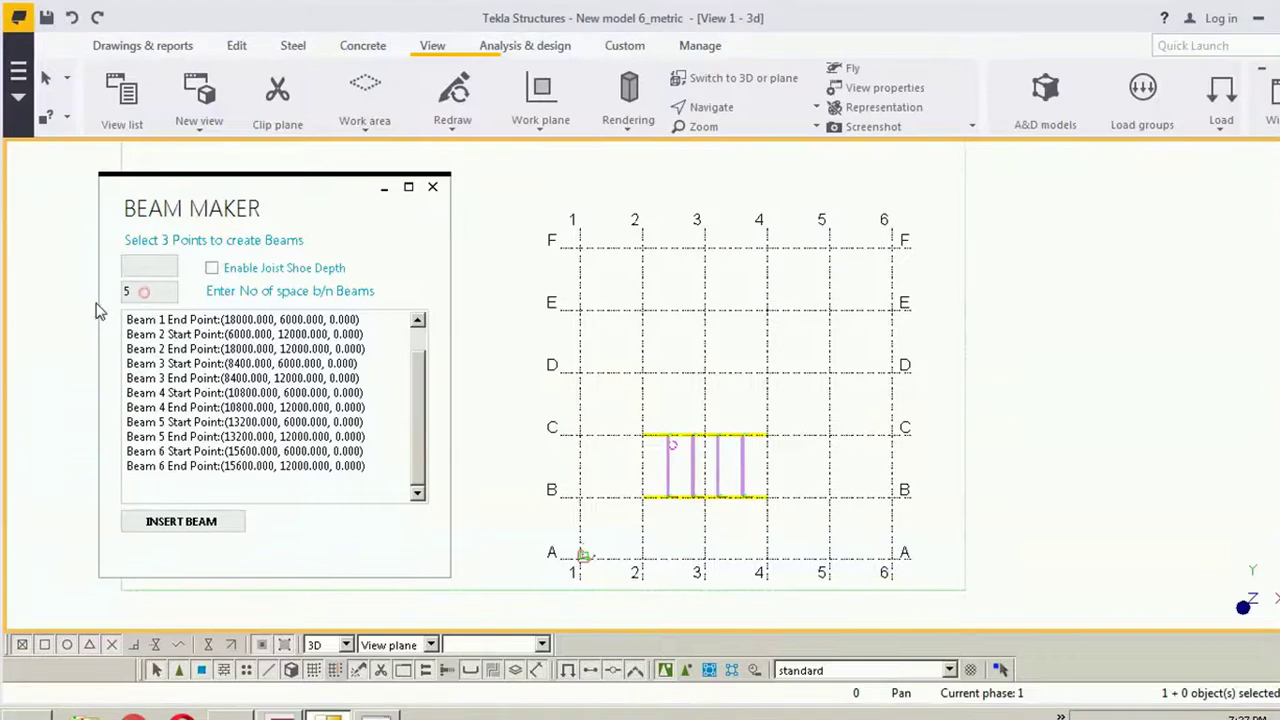
{"action": "left_click", "coordinate": [142, 291]}
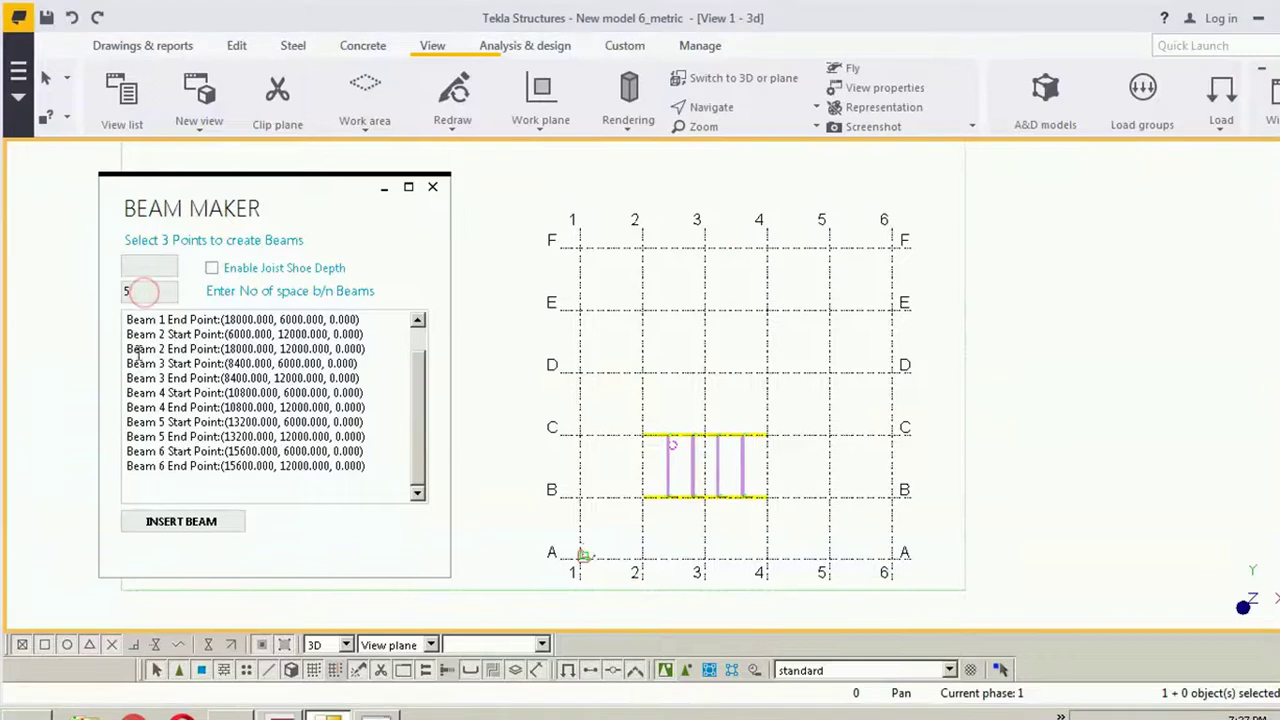
{"action": "left_click", "coordinate": [190, 528]}
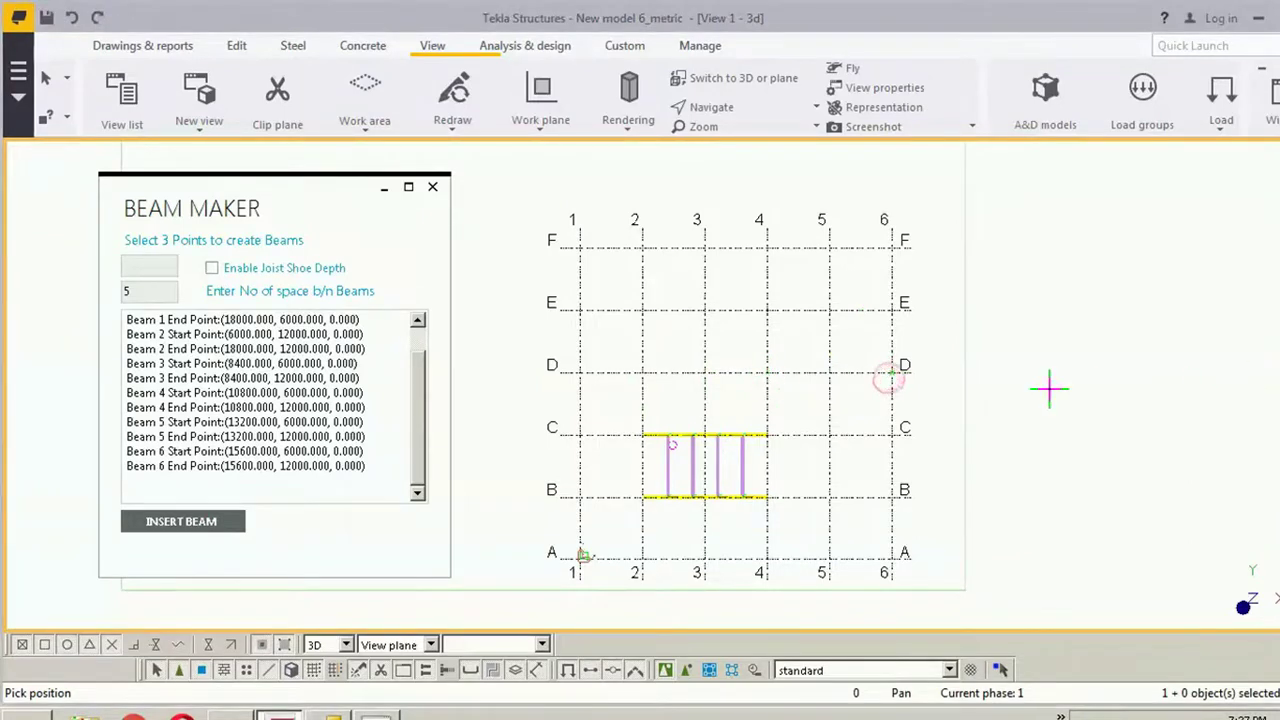
{"action": "key", "text": "ctrl+Tab"}
{"action": "scroll", "coordinate": [929, 377], "scroll_direction": "up", "scroll_amount": 4}
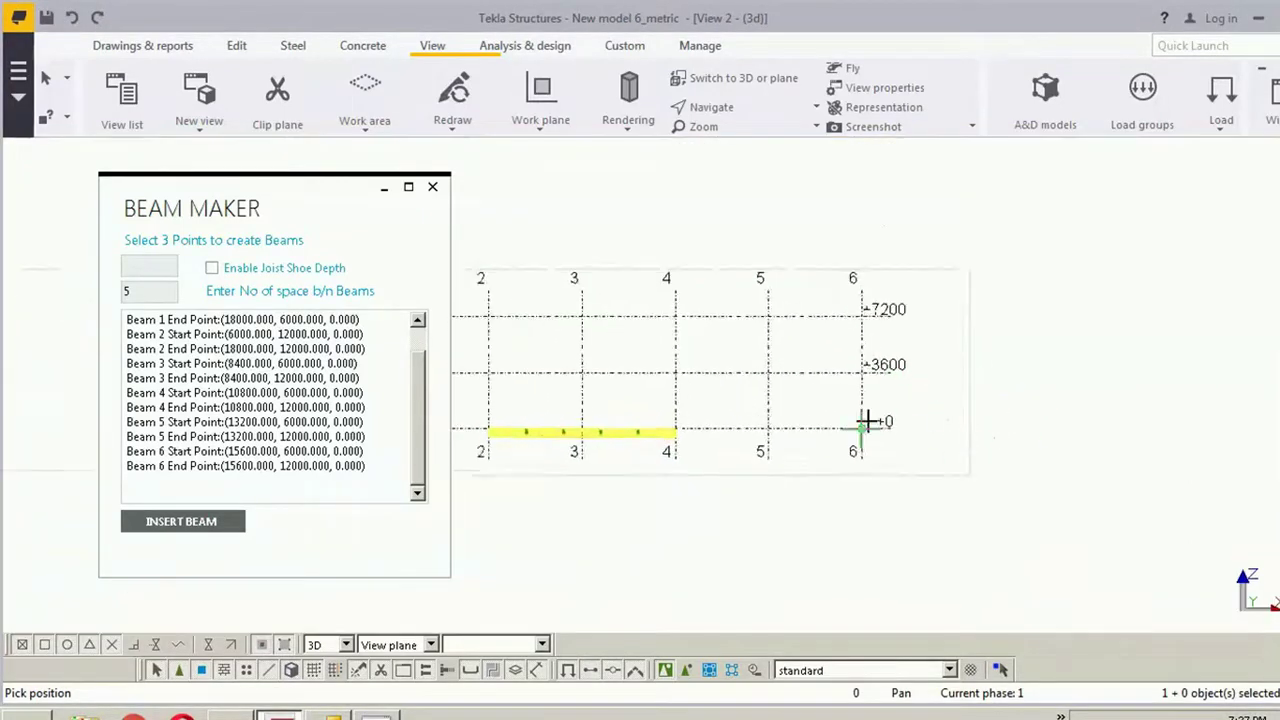
{"action": "left_click", "coordinate": [855, 355]}
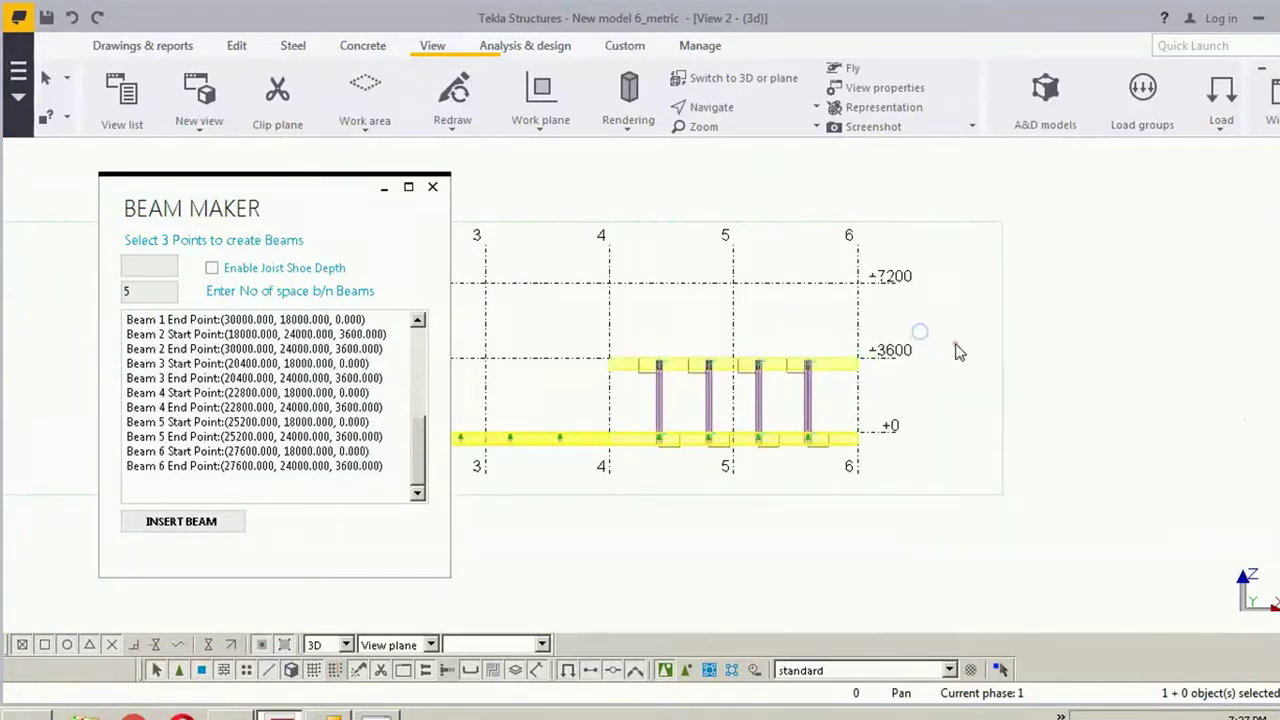
Step: Examine the sloped framing in 3D, including the raised-end connections between the cross beams and the upper main beam
{"action": "key", "text": "ctrl+Tab"}
{"action": "scroll", "coordinate": [840, 330], "scroll_direction": "up", "scroll_amount": 3}
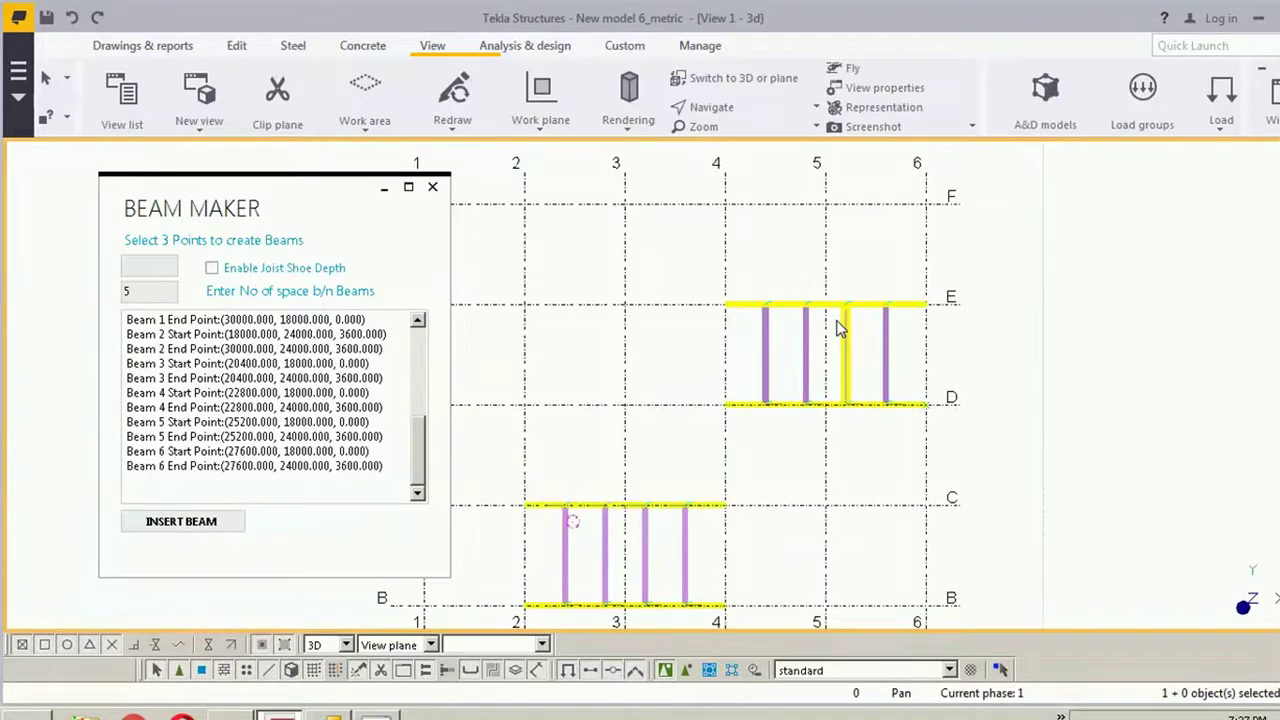
{"action": "key", "text": "ctrl+p"}
{"action": "scroll", "coordinate": [848, 355], "scroll_direction": "up", "scroll_amount": 3}
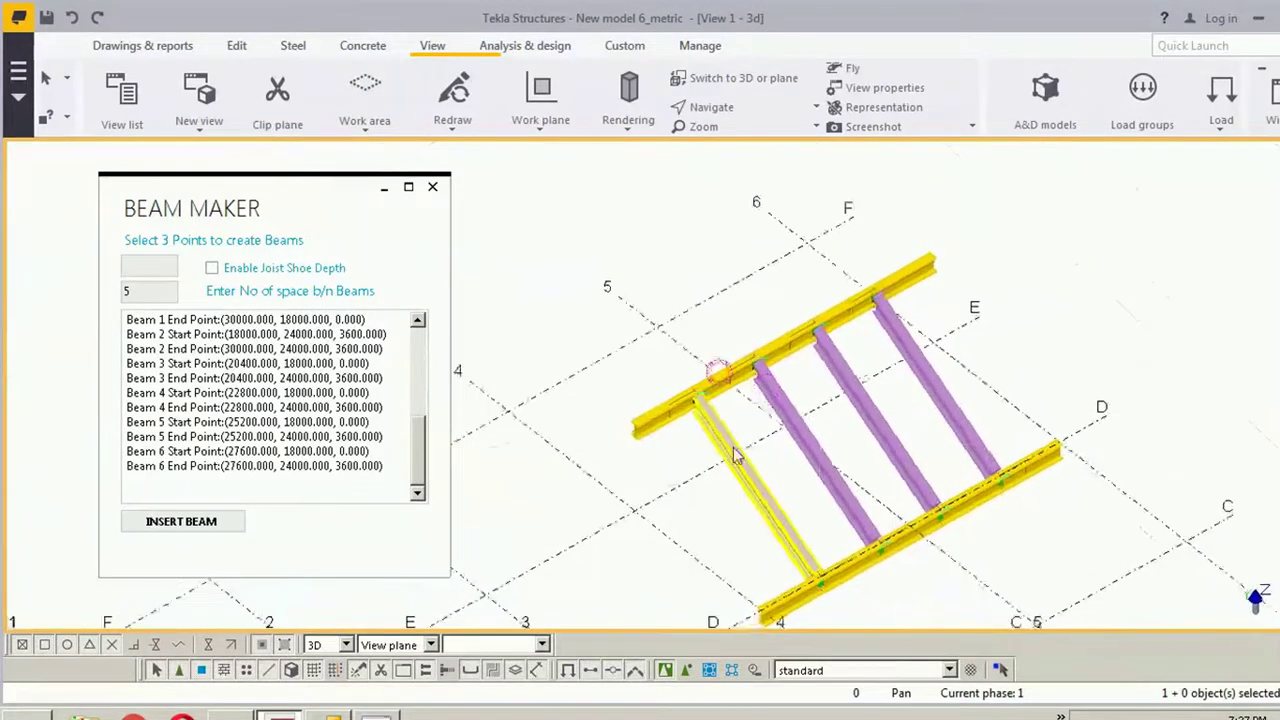
{"action": "scroll", "coordinate": [682, 412], "scroll_direction": "up", "scroll_amount": 5}
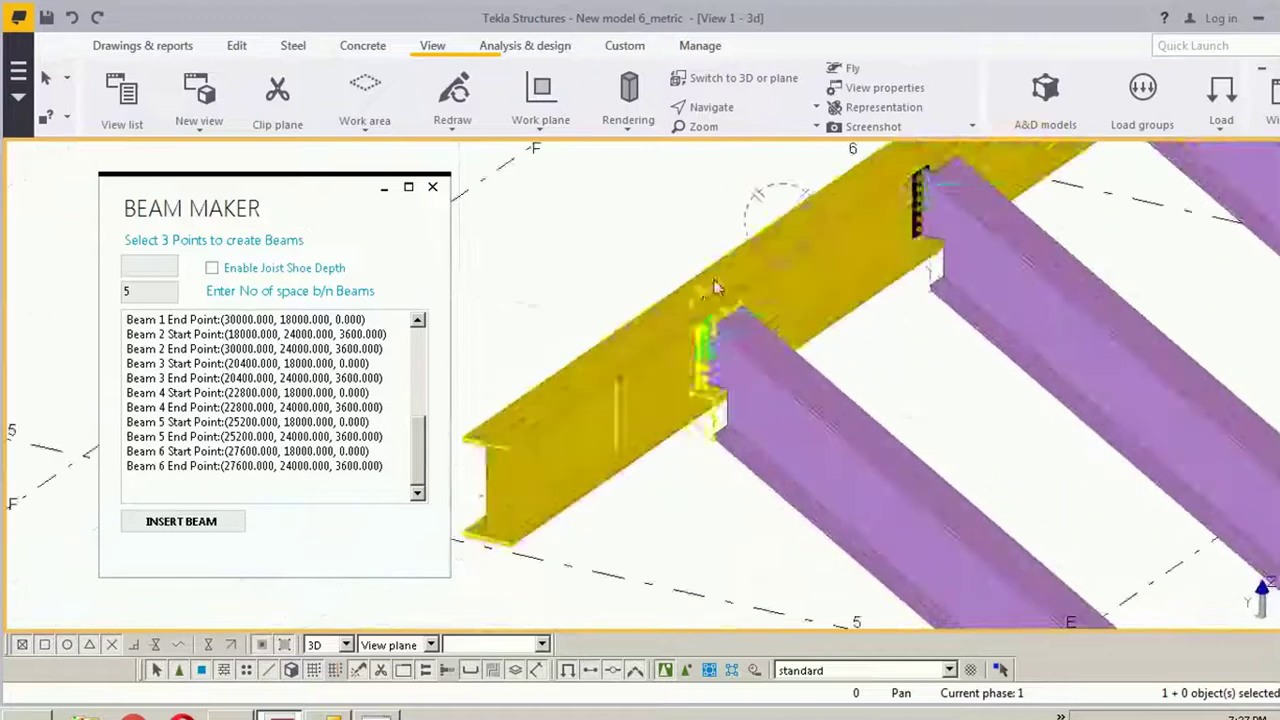
{"action": "middle_click_drag", "start_coordinate": [714, 281], "coordinate": [660, 288]}
{"action": "key", "text": "v"}
{"action": "left_click", "coordinate": [668, 333]}
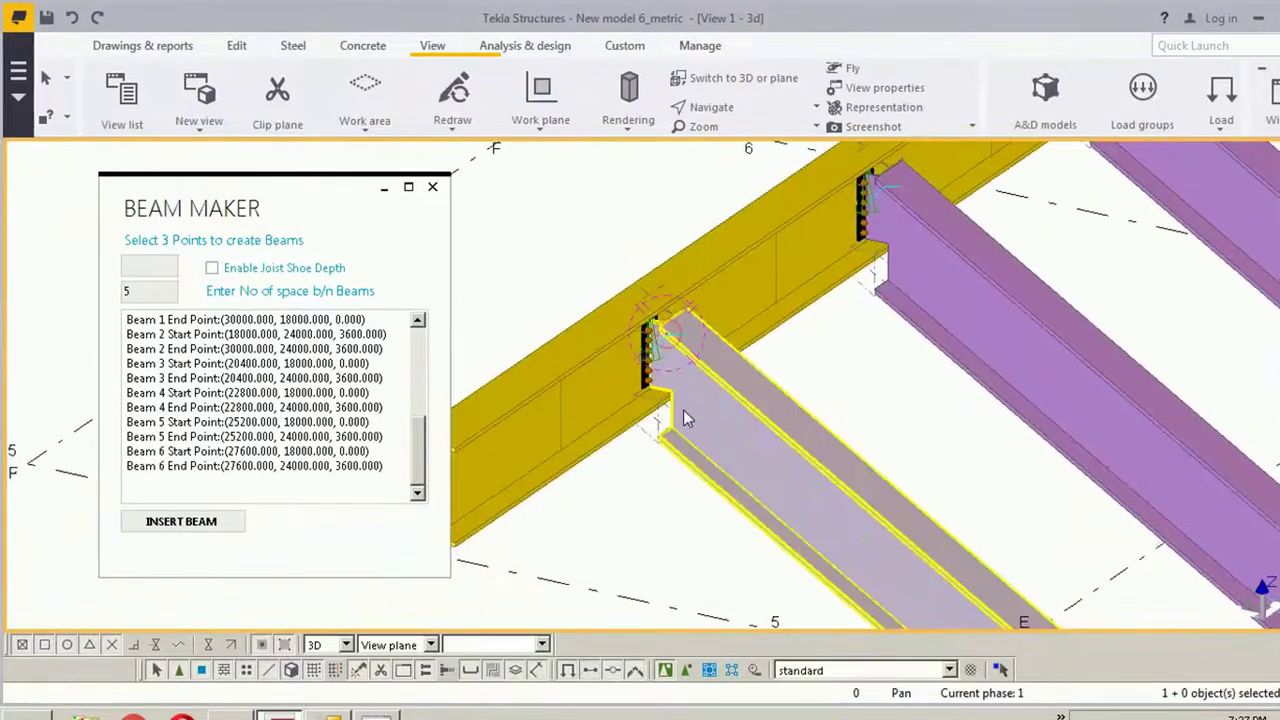
{"action": "middle_click_drag", "start_coordinate": [683, 418], "coordinate": [703, 375], "text": "ctrl"}
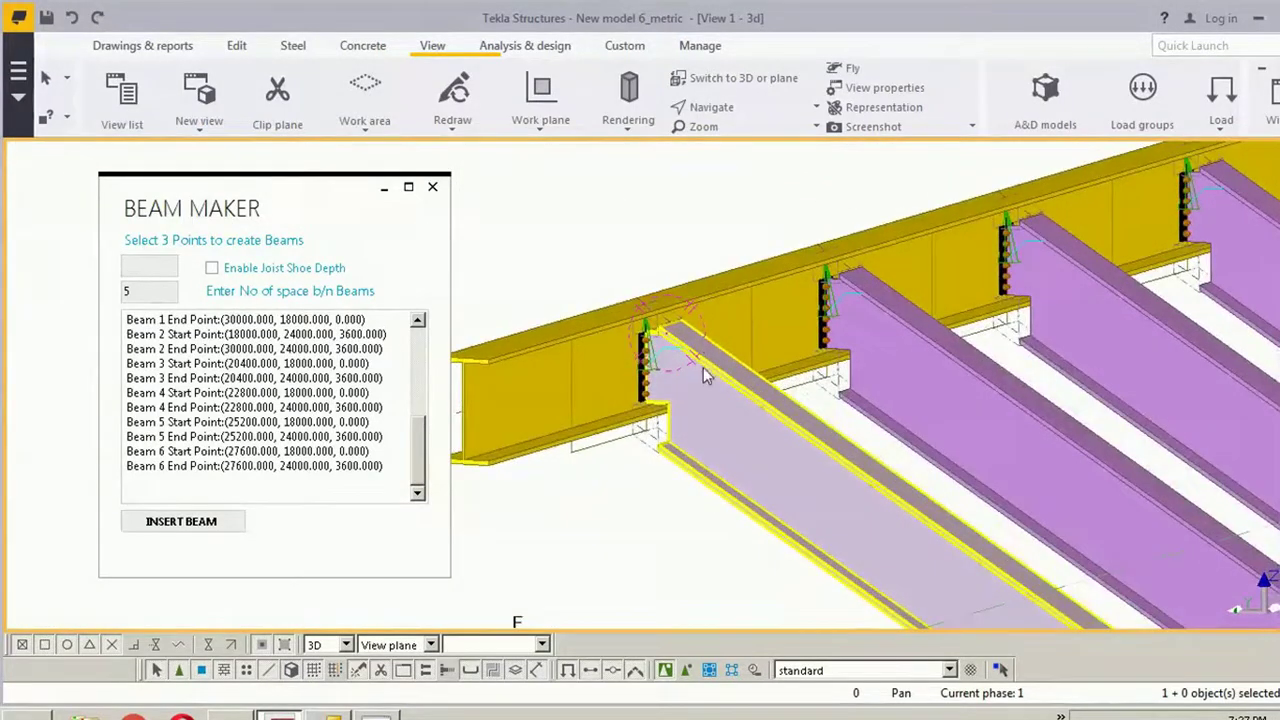
Step: Select the first sloped cross beam, inspect it along its length down to the lower main beam, and return to the plan view
{"action": "left_click", "coordinate": [703, 375]}
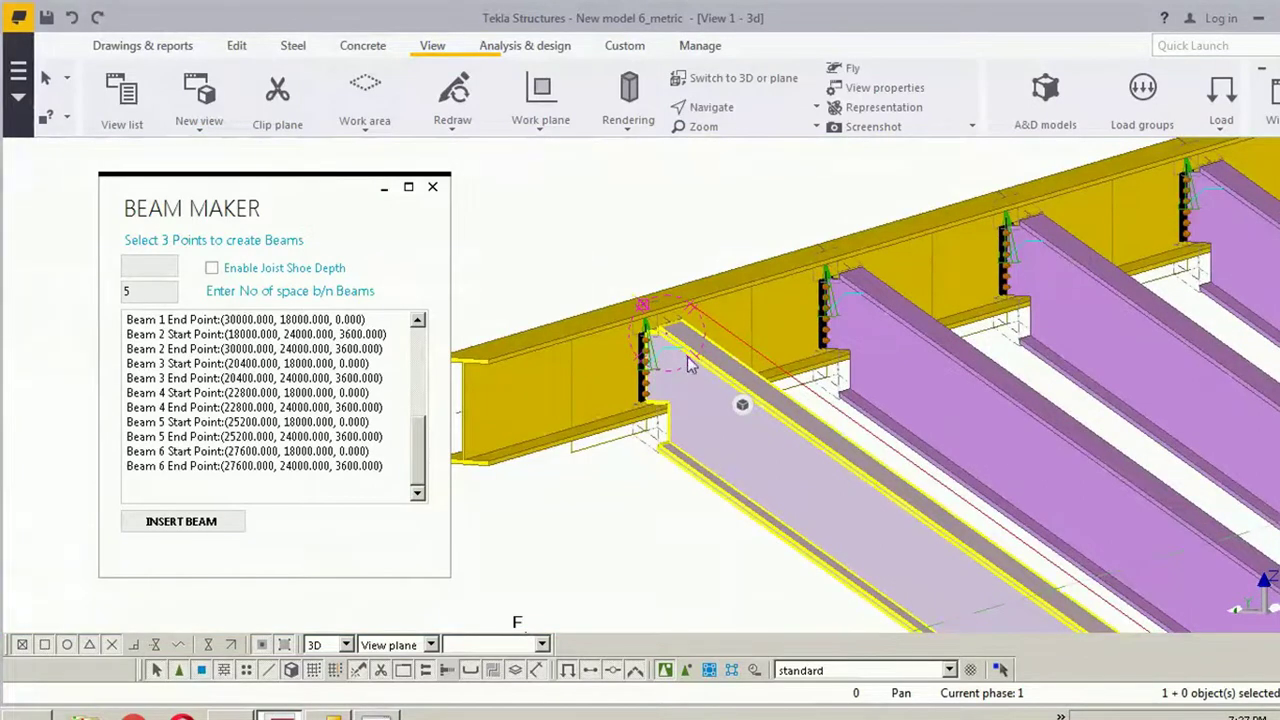
{"action": "scroll", "coordinate": [644, 305], "scroll_direction": "up", "scroll_amount": 3}
{"action": "scroll", "coordinate": [652, 318], "scroll_direction": "down", "scroll_amount": 5}
{"action": "middle_click_drag", "start_coordinate": [784, 418], "coordinate": [727, 284]}
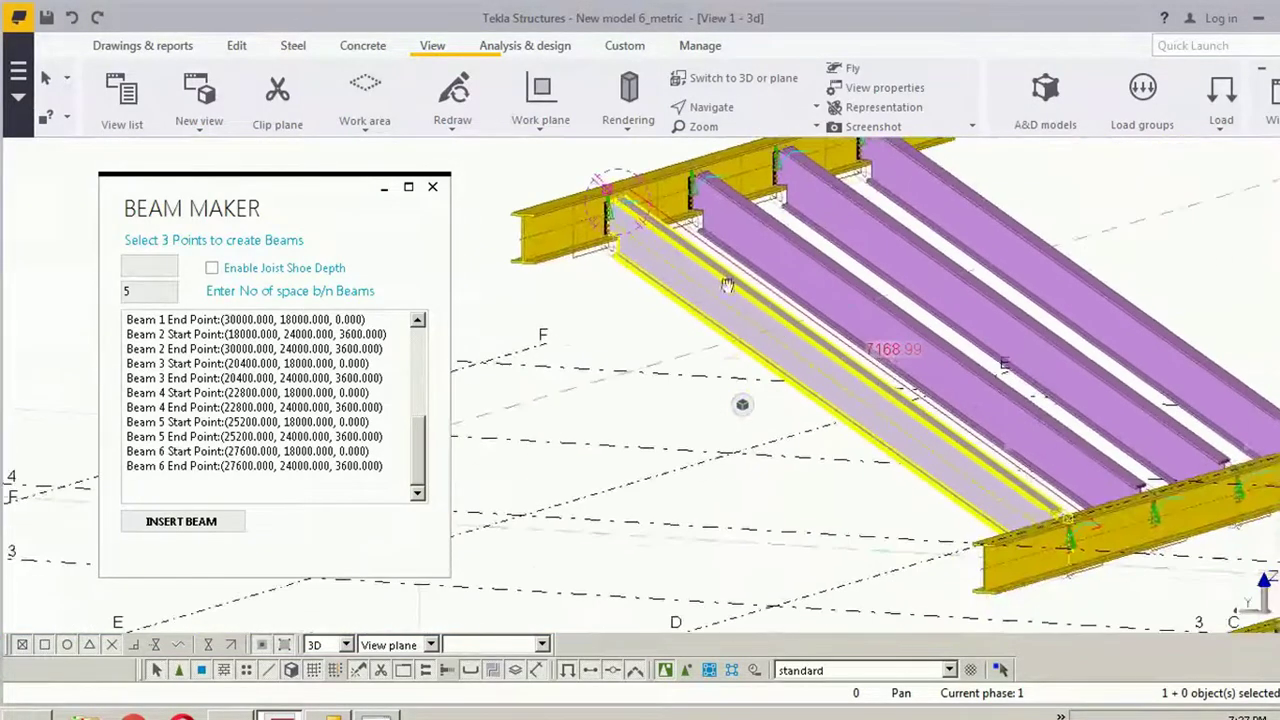
{"action": "scroll", "coordinate": [1036, 508], "scroll_direction": "up", "scroll_amount": 2}
{"action": "scroll", "coordinate": [880, 528], "scroll_direction": "down", "scroll_amount": 3}
{"action": "middle_click_drag", "start_coordinate": [880, 528], "coordinate": [842, 578]}
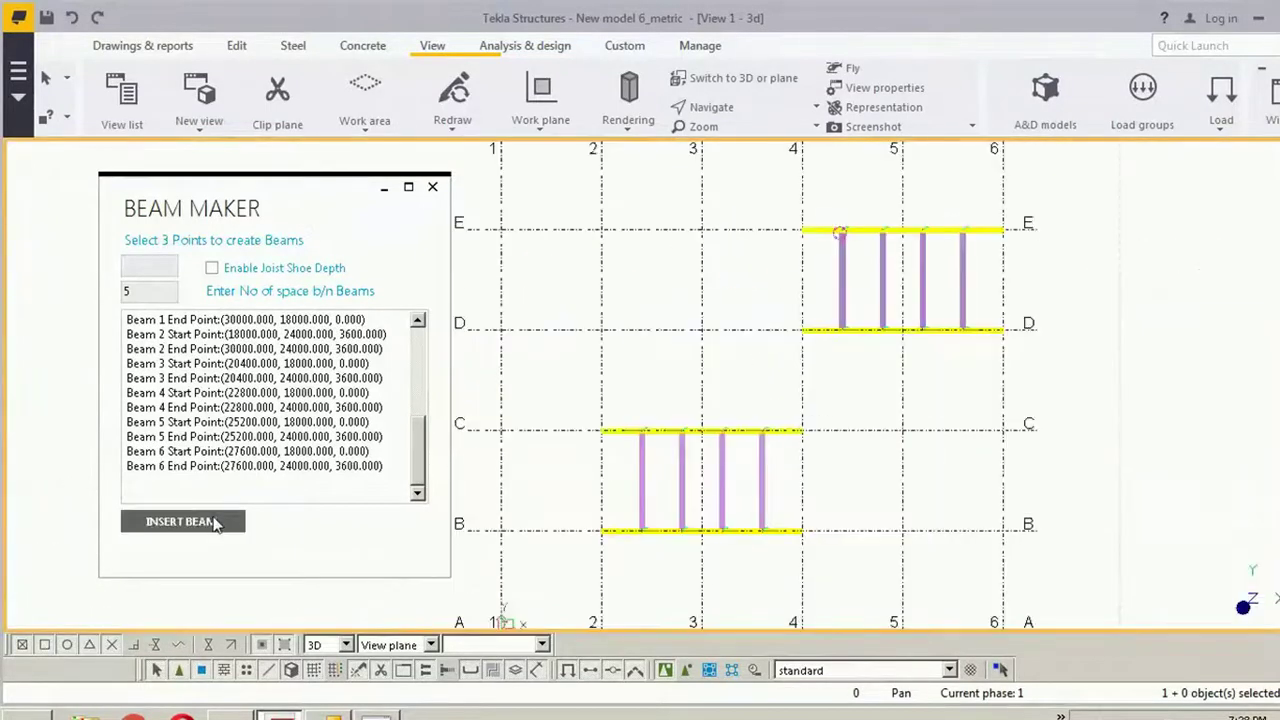
Step: Insert flat beam framing with 5 spaces from grid points 1-D, 3-D and 3-E
{"action": "left_click", "coordinate": [213, 520]}
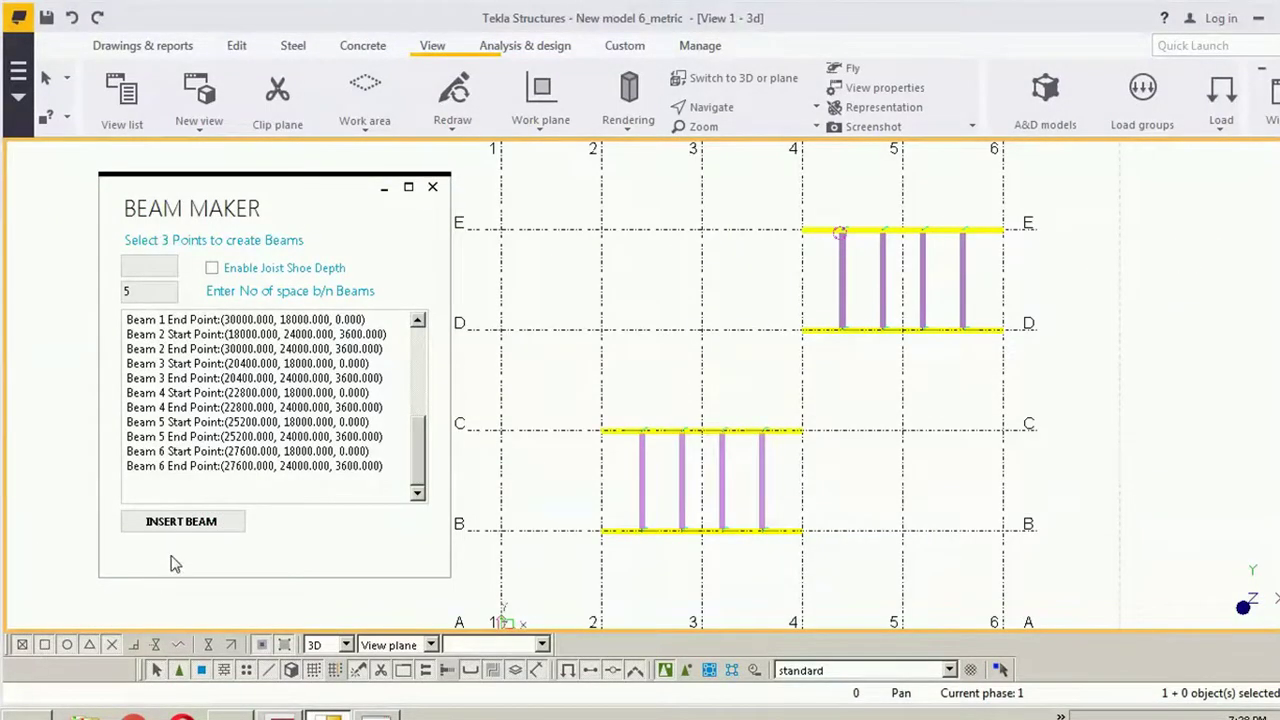
{"action": "left_click", "coordinate": [195, 524]}
{"action": "left_click", "coordinate": [515, 328]}
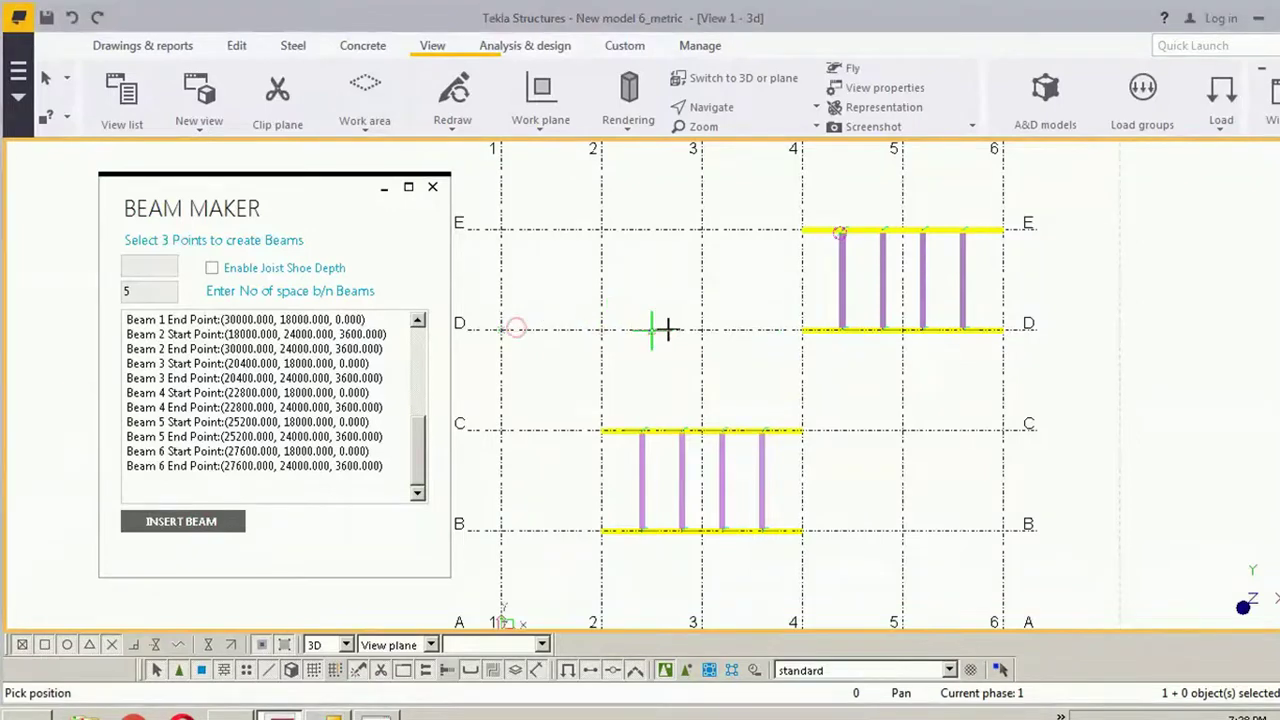
{"action": "left_click", "coordinate": [700, 329]}
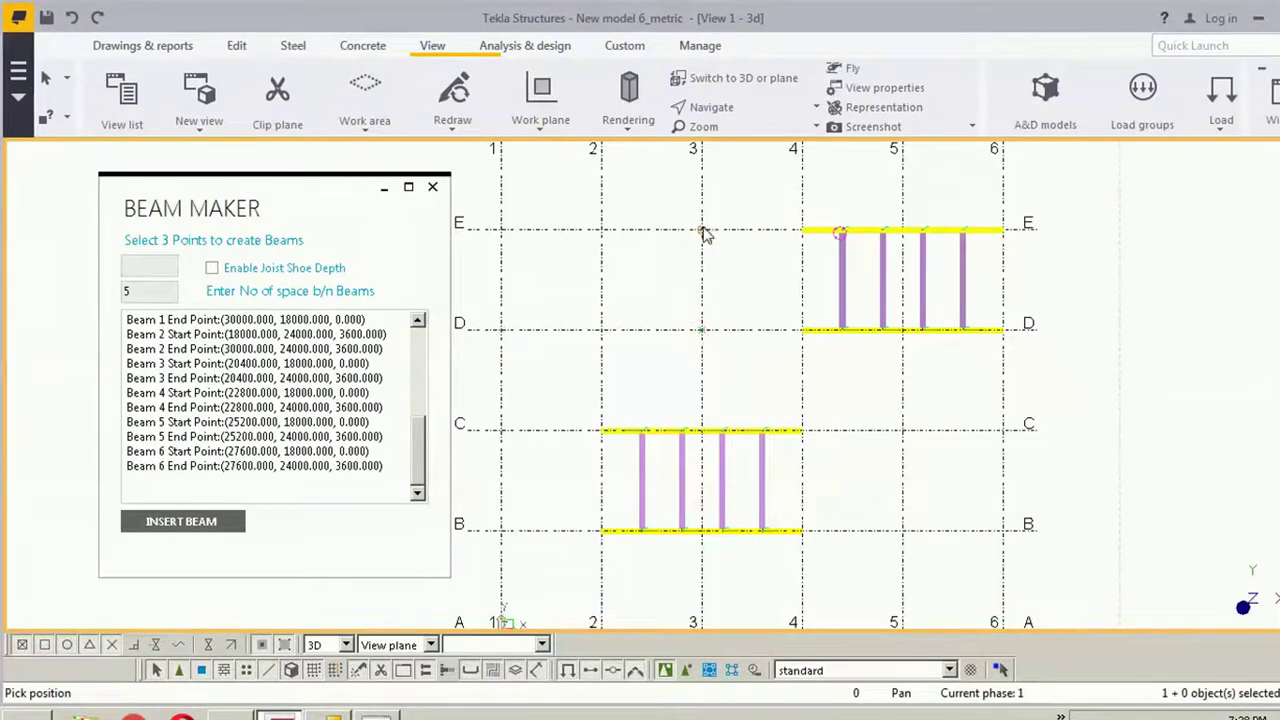
{"action": "left_click", "coordinate": [703, 231]}
Step: Insert framing with 5 spaces along the Y direction from grid points 6-B, 6-C and 4-C
{"action": "middle_click_drag", "start_coordinate": [935, 529], "coordinate": [915, 420]}
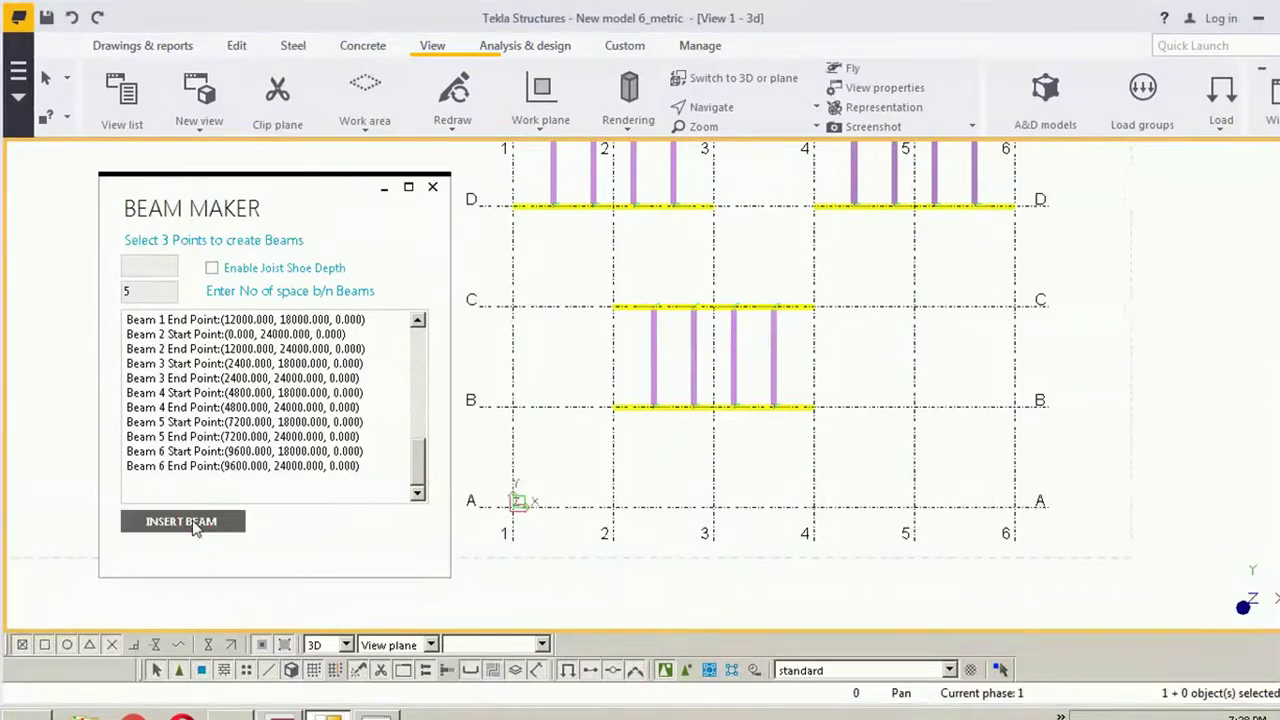
{"action": "left_click", "coordinate": [1013, 408]}
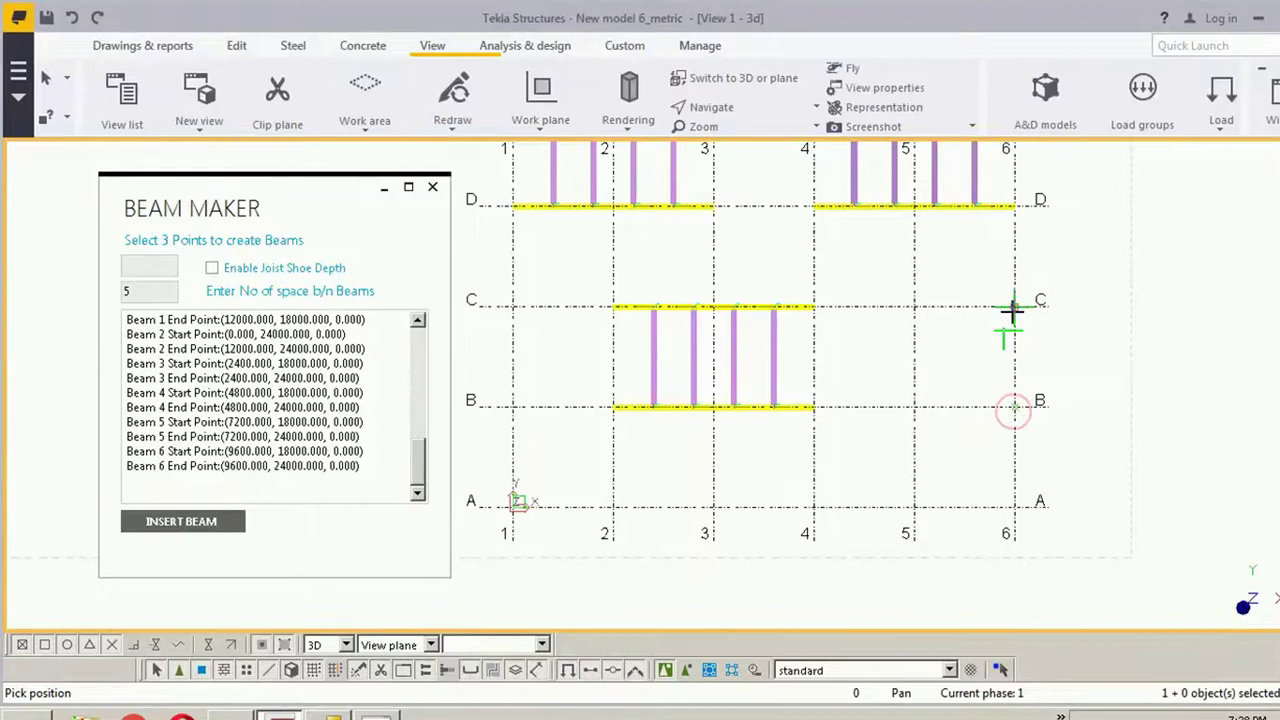
{"action": "left_click", "coordinate": [824, 308]}
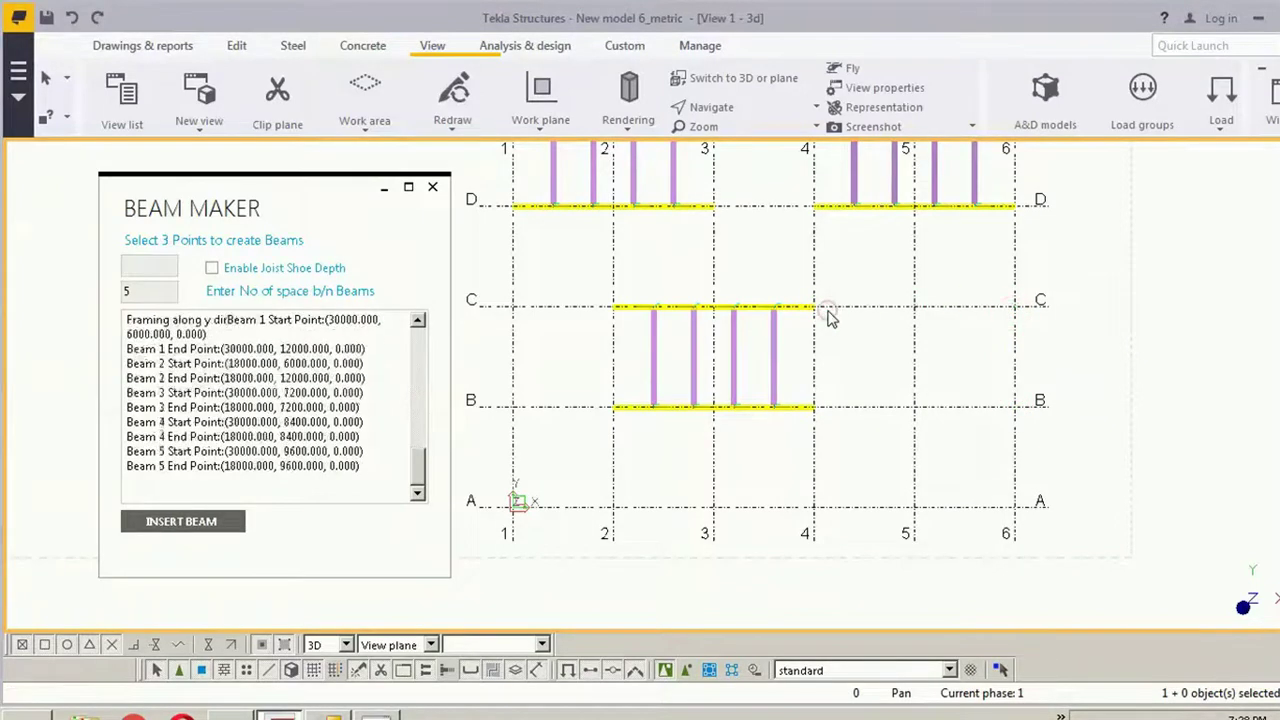
{"action": "right_click", "coordinate": [908, 268]}
{"action": "left_click", "coordinate": [930, 283]}
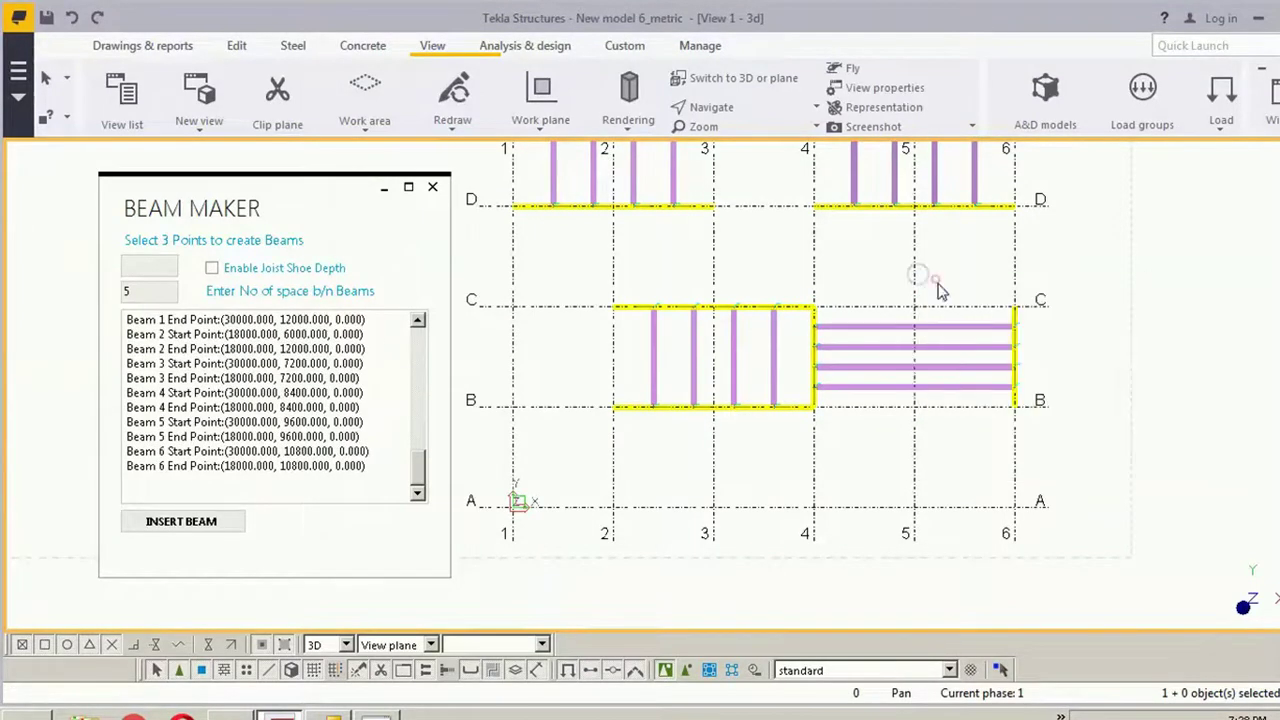
Step: Delete both sets of framing between grid lines B and C, from grid 2 to grid 6
{"action": "scroll", "coordinate": [920, 397], "scroll_direction": "up", "scroll_amount": 3}
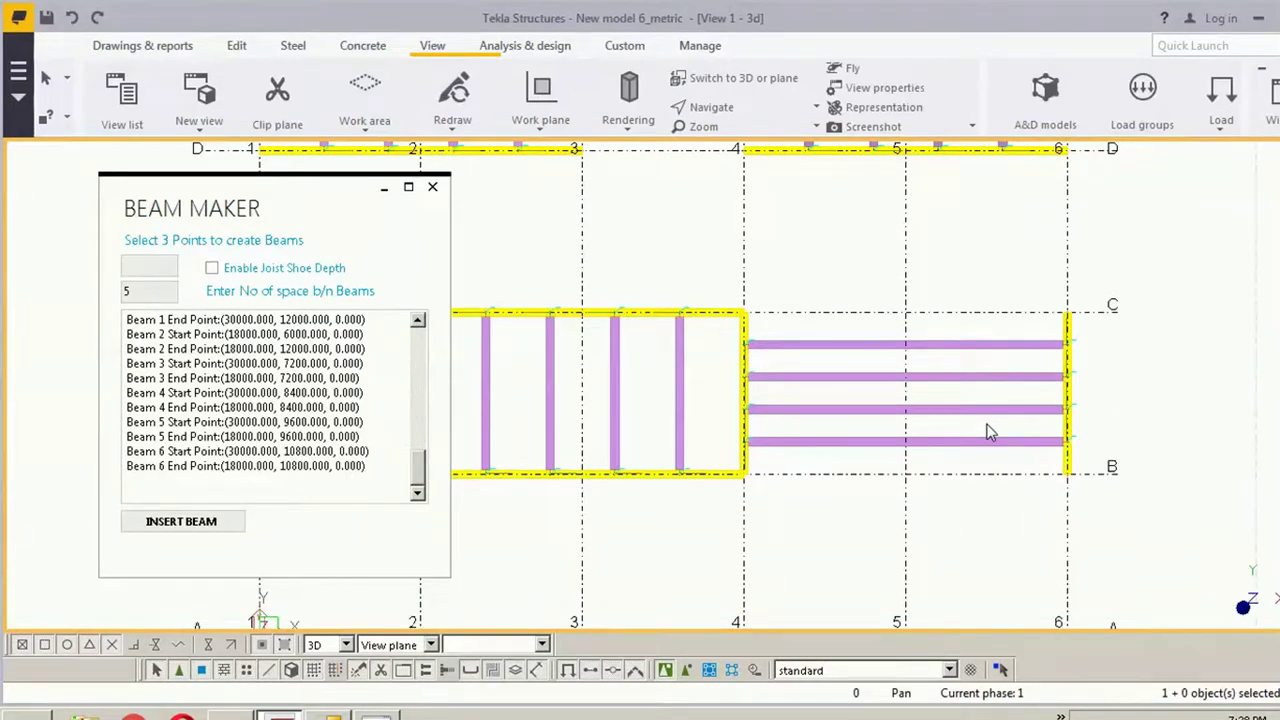
{"action": "middle_click_drag", "start_coordinate": [987, 432], "coordinate": [989, 456]}
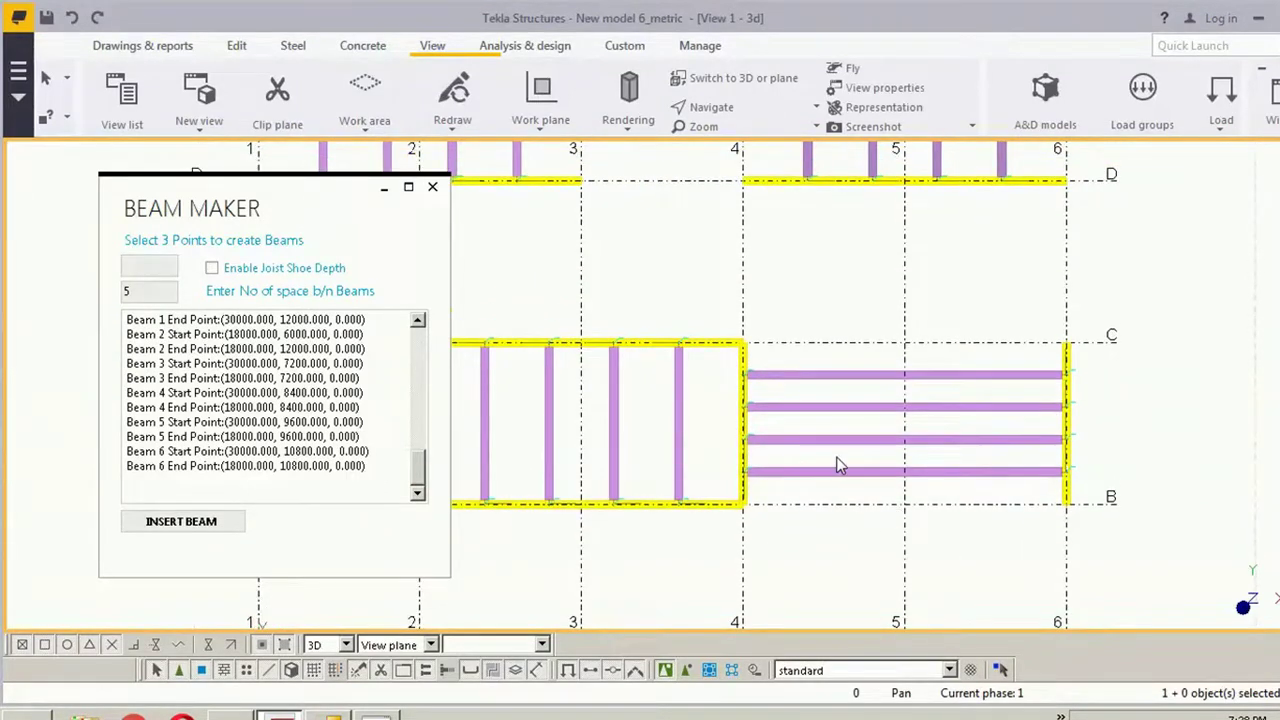
{"action": "scroll", "coordinate": [857, 357], "scroll_direction": "down", "scroll_amount": 4}
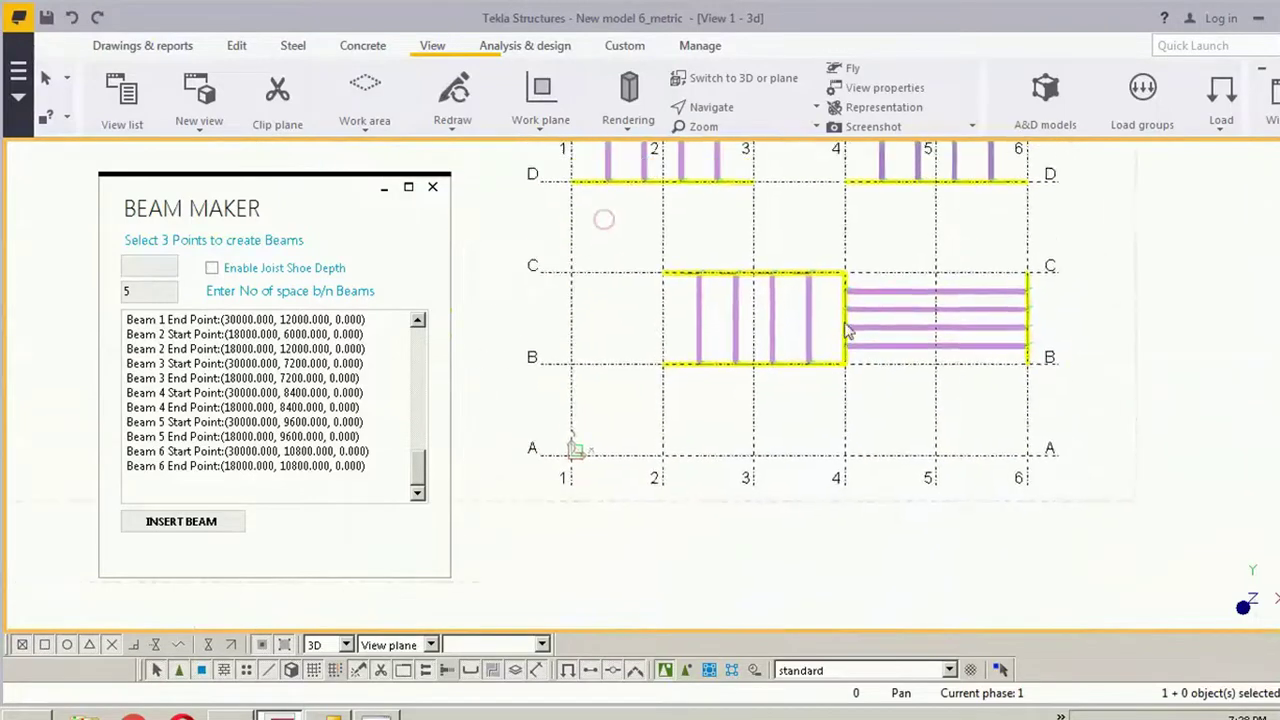
{"action": "left_click_drag", "start_coordinate": [1076, 398], "coordinate": [628, 256]}
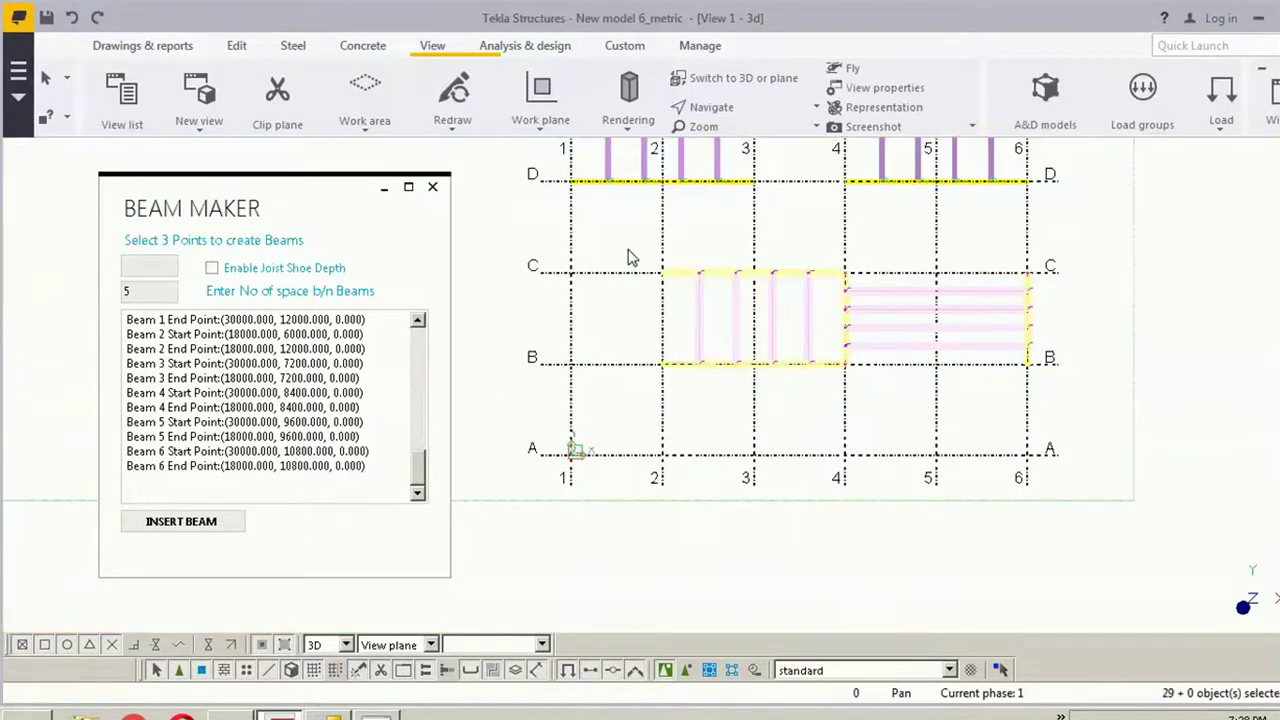
{"action": "key", "text": "Delete"}
Step: Insert framing with 5 spaces from grid points 3-B, 1-B and 1-A, and end the command
{"action": "left_click", "coordinate": [238, 524]}
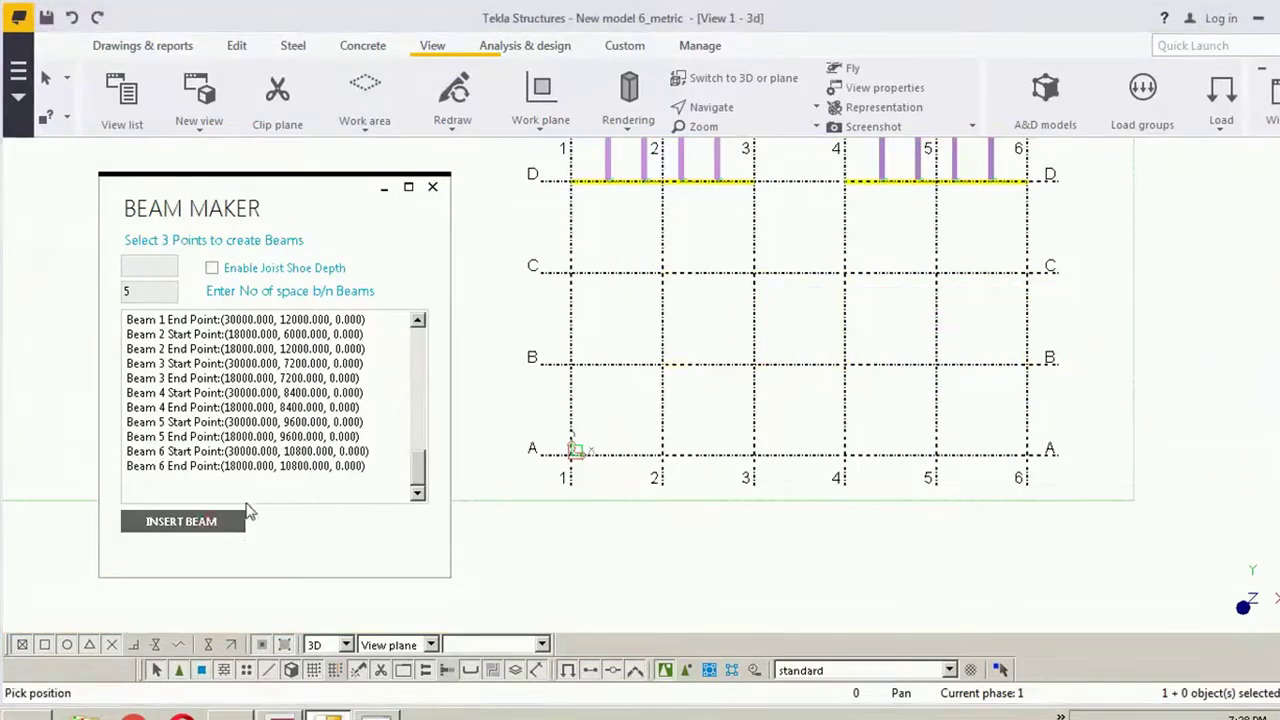
{"action": "left_click", "coordinate": [755, 367]}
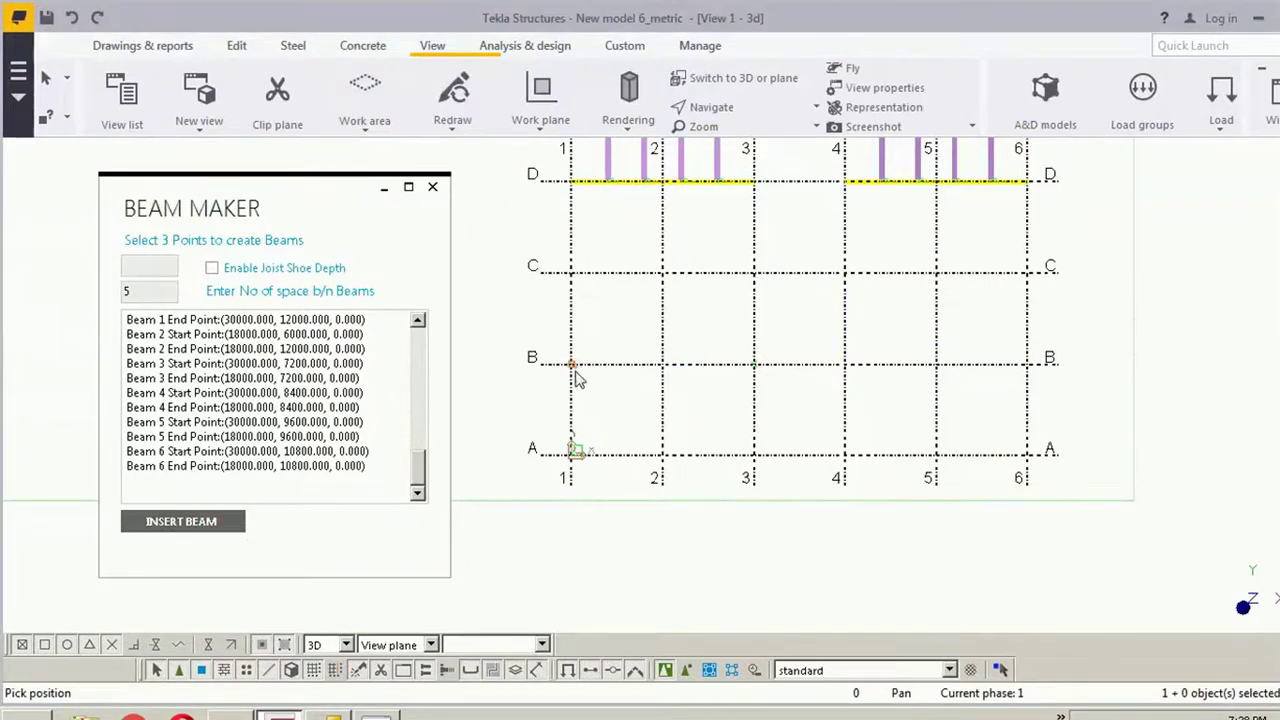
{"action": "left_click", "coordinate": [571, 450]}
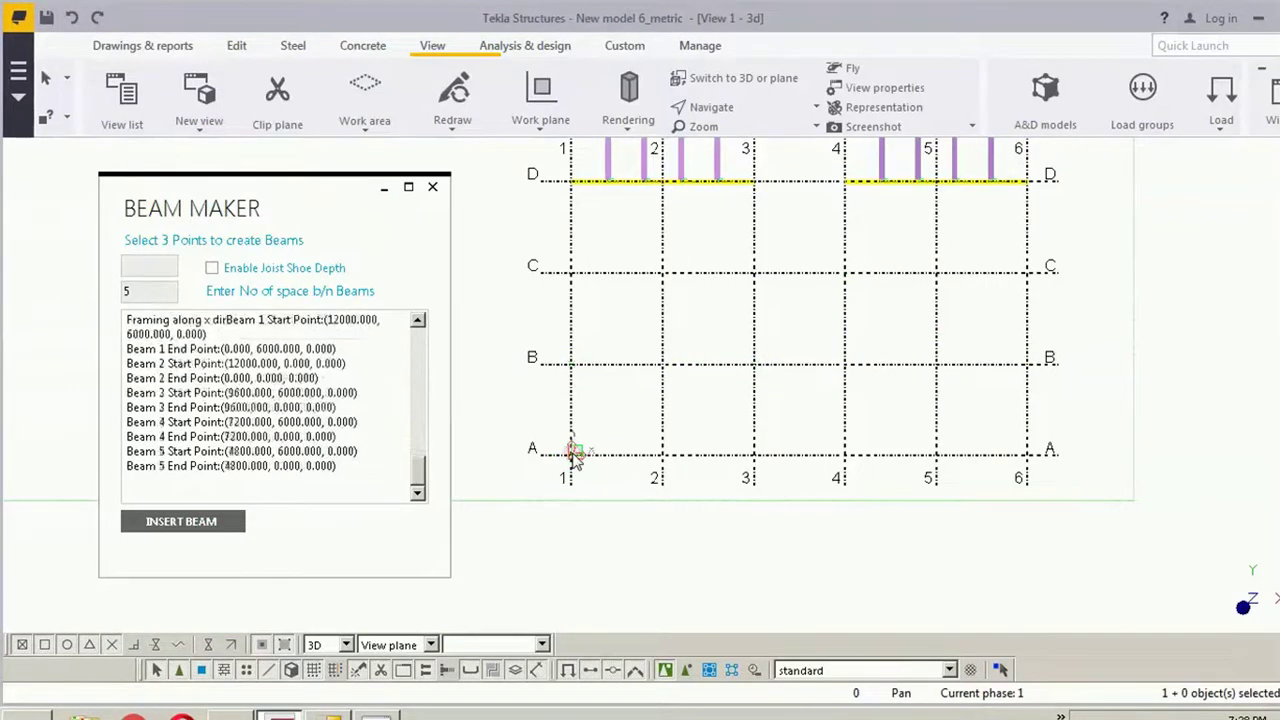
{"action": "scroll", "coordinate": [638, 420], "scroll_direction": "up", "scroll_amount": 2}
{"action": "right_click", "coordinate": [720, 278]}
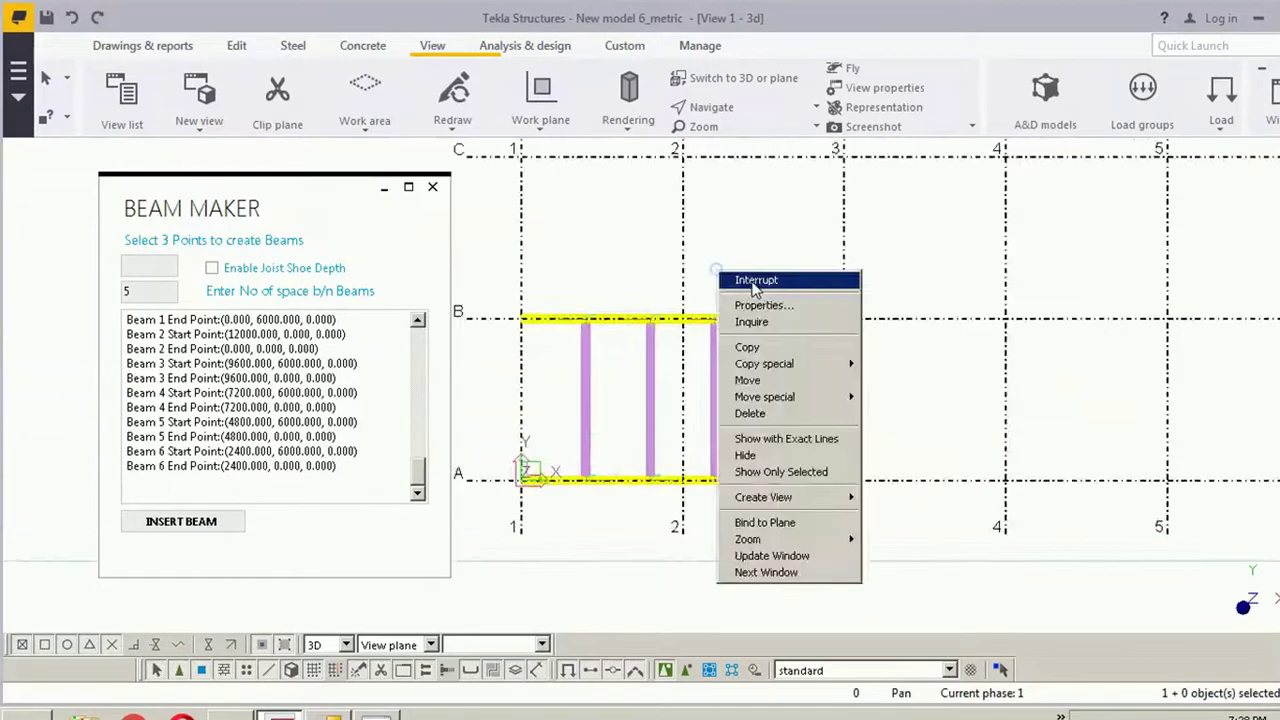
{"action": "left_click", "coordinate": [748, 277]}
{"action": "scroll", "coordinate": [755, 320], "scroll_direction": "down", "scroll_amount": 2}
Step: Delete the framing between grid lines A and B from grid 1 to grid 3
{"action": "mouse_move", "coordinate": [513, 362]}
{"action": "left_mouse_down"}
{"action": "mouse_move", "coordinate": [631, 443]}
{"action": "mouse_move", "coordinate": [784, 519]}
{"action": "mouse_move", "coordinate": [507, 360]}
{"action": "left_mouse_up"}
{"action": "key", "text": "Delete"}
{"action": "key", "text": "Delete"}
{"action": "middle_click_drag", "start_coordinate": [701, 437], "coordinate": [664, 479]}
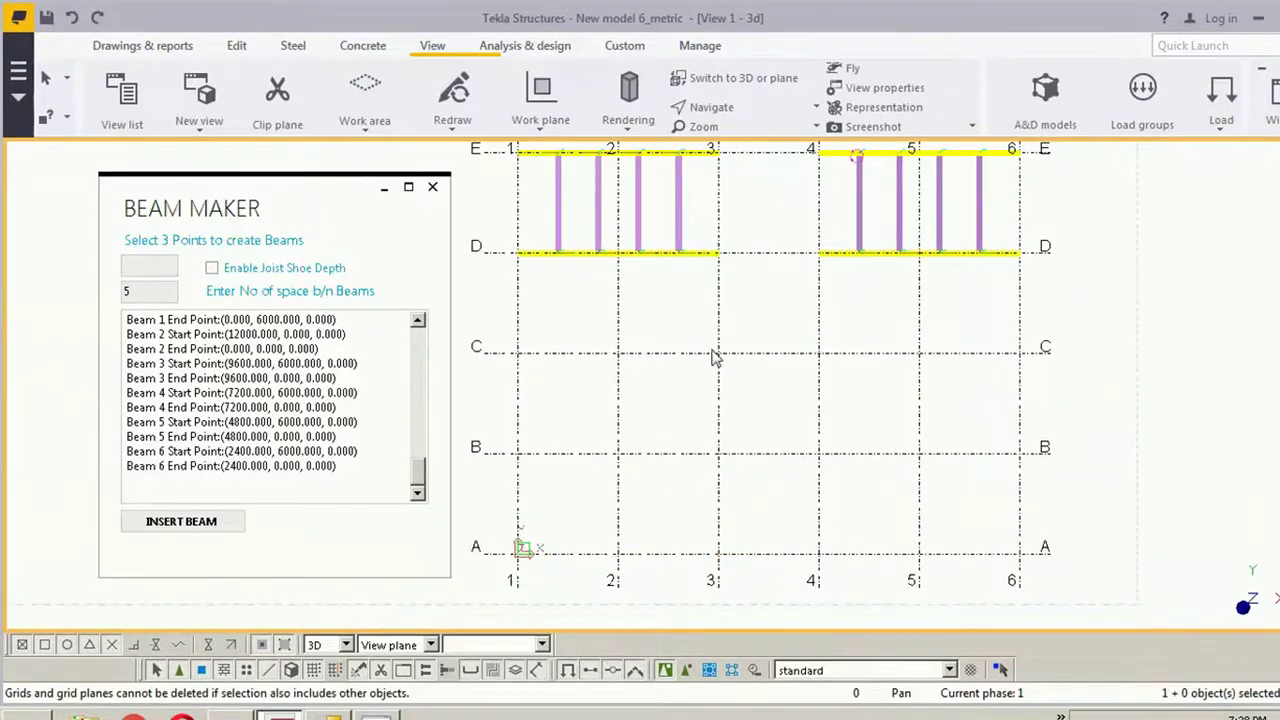
{"action": "middle_click_drag", "start_coordinate": [749, 367], "coordinate": [803, 349]}
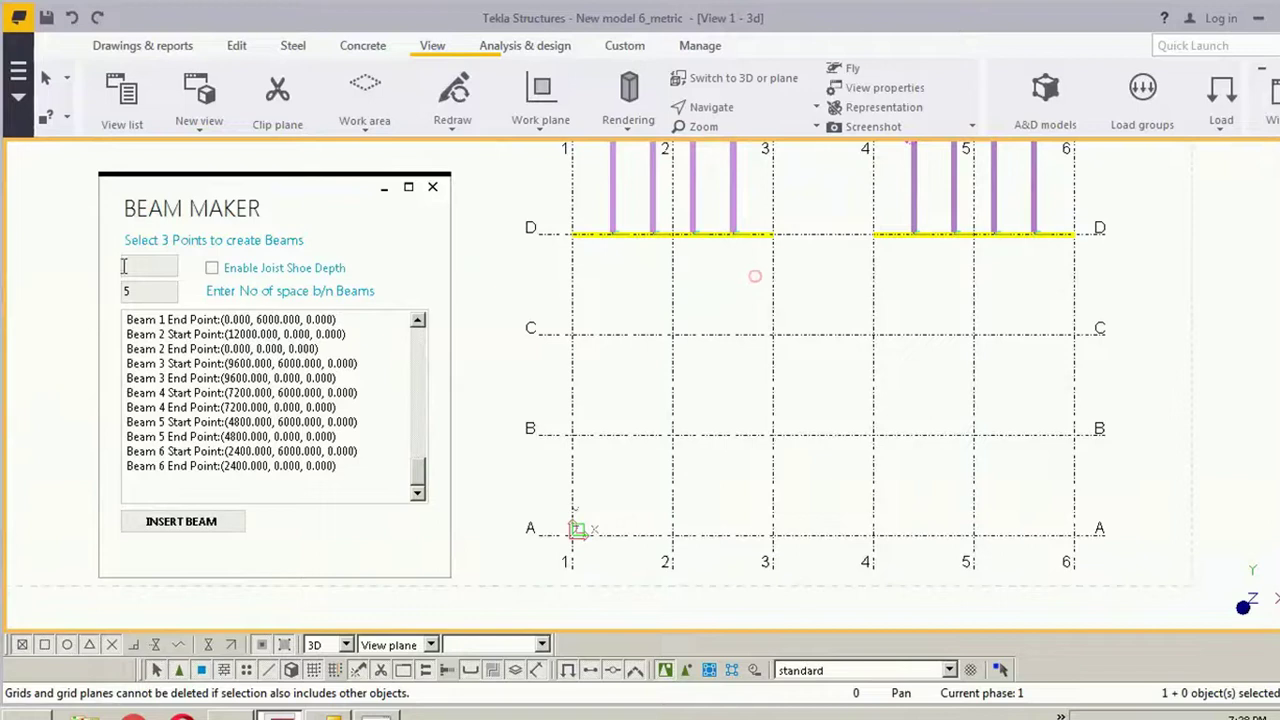
Step: Enable the joist shoe depth, set it to 100, and set the number of spaces between beams to 4
{"action": "left_click", "coordinate": [213, 277]}
{"action": "left_click", "coordinate": [170, 521]}
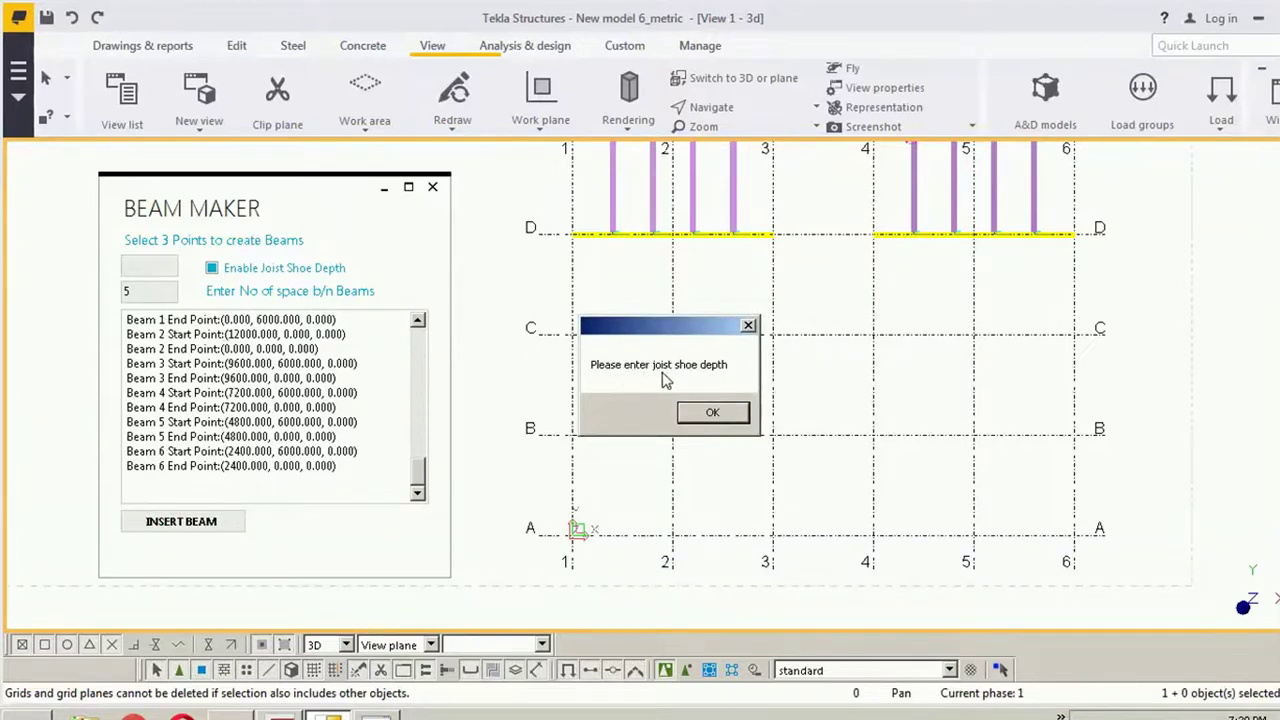
{"action": "left_click", "coordinate": [713, 416]}
{"action": "left_click", "coordinate": [139, 266]}
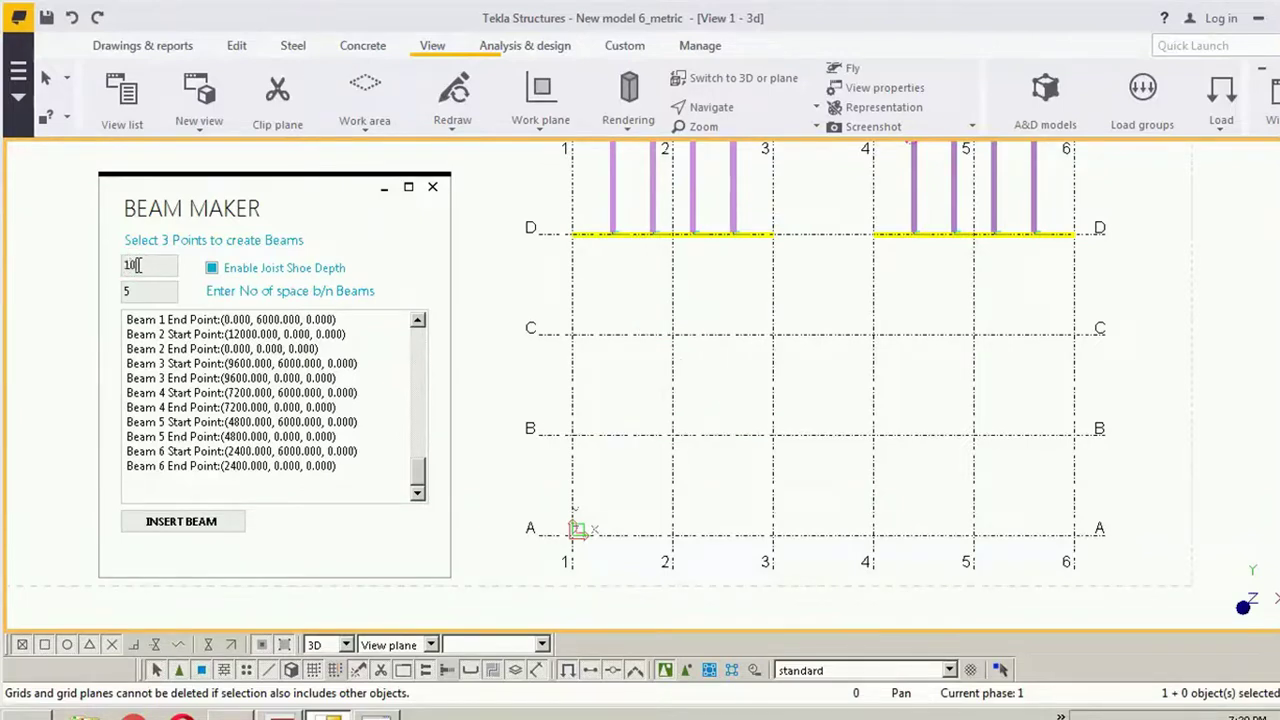
{"action": "left_click", "coordinate": [181, 521]}
Step: Insert framing with 4 spaces and a joist shoe depth of 100 from grid points 3-A, 5-A and 5-B
{"action": "left_click", "coordinate": [204, 521]}
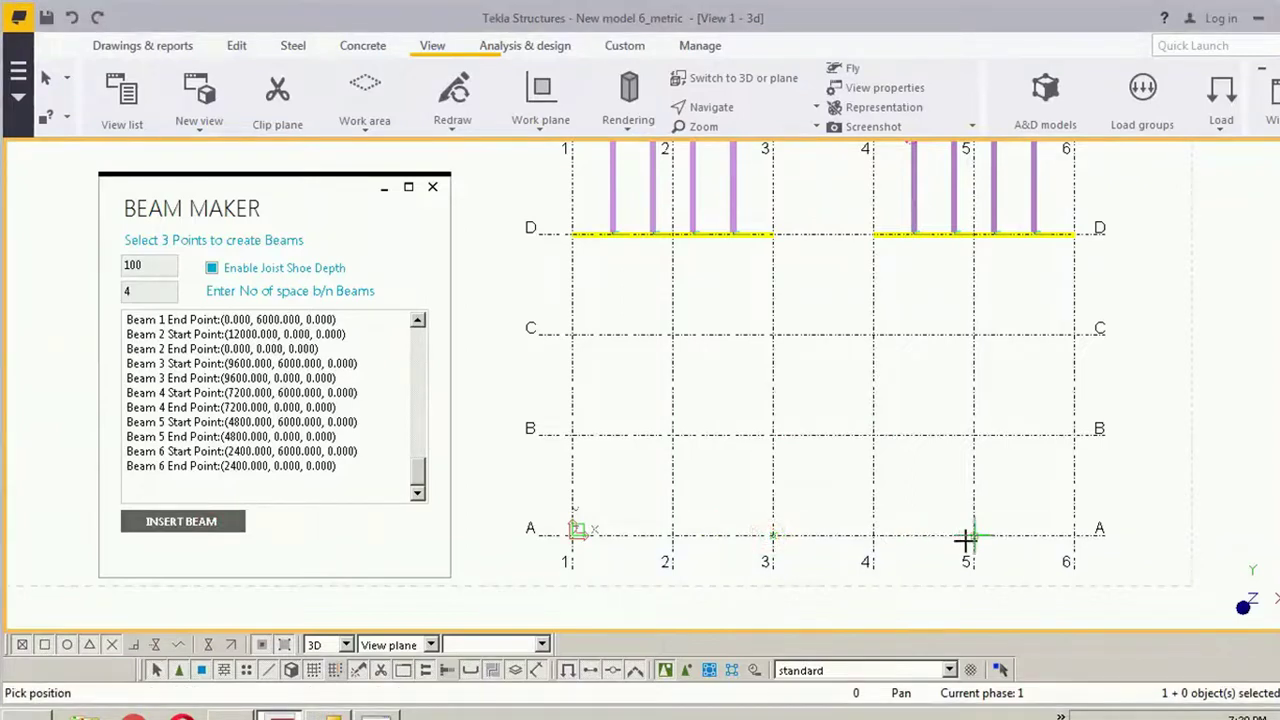
{"action": "left_click", "coordinate": [976, 446]}
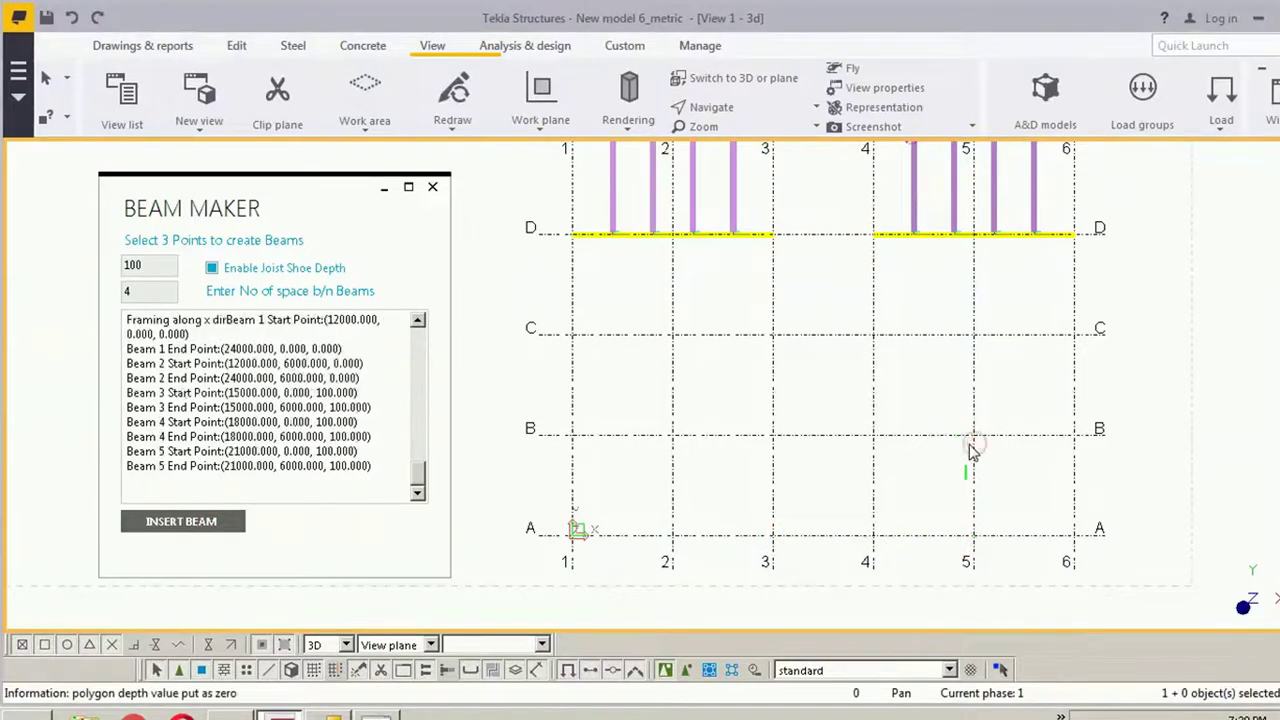
{"action": "right_click", "coordinate": [890, 386]}
{"action": "left_click", "coordinate": [940, 400]}
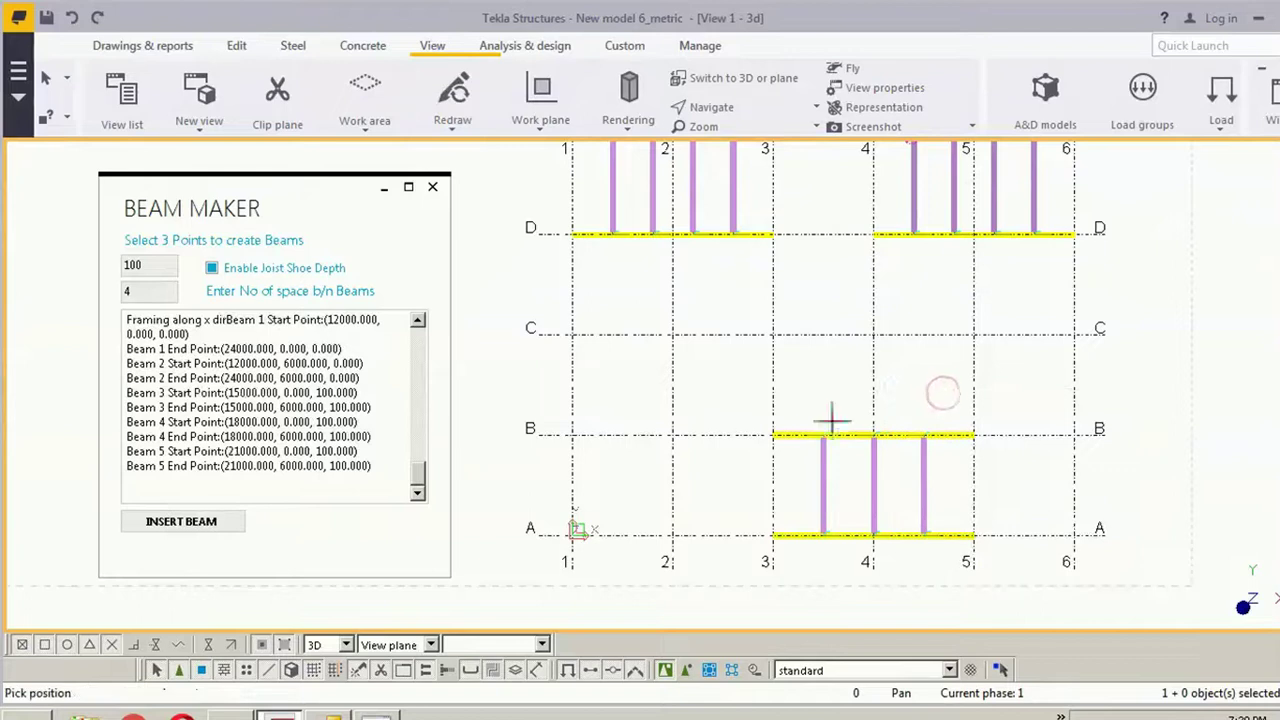
Step: Examine in 3D how the cross beams with joist shoe depth sit against the main beams and connections
{"action": "key", "text": "ctrl+p"}
{"action": "scroll", "coordinate": [832, 340], "scroll_direction": "up", "scroll_amount": 5}
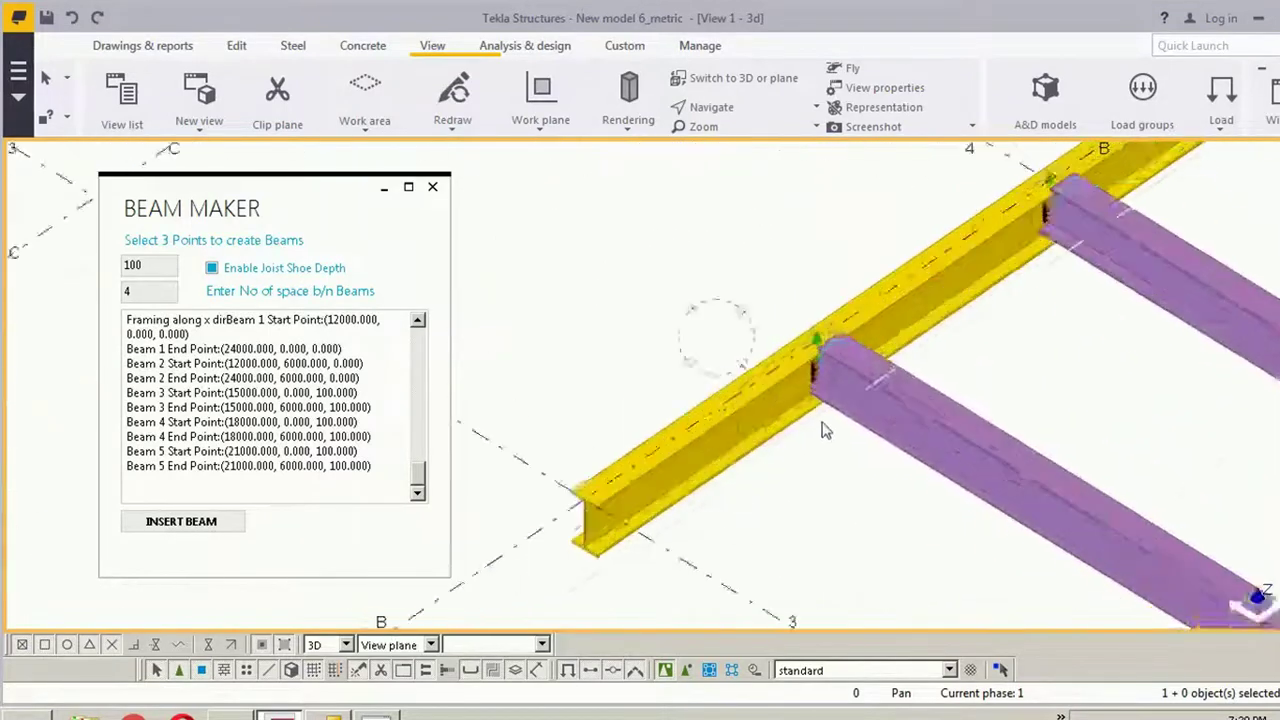
{"action": "key", "text": "v"}
{"action": "left_click", "coordinate": [768, 298]}
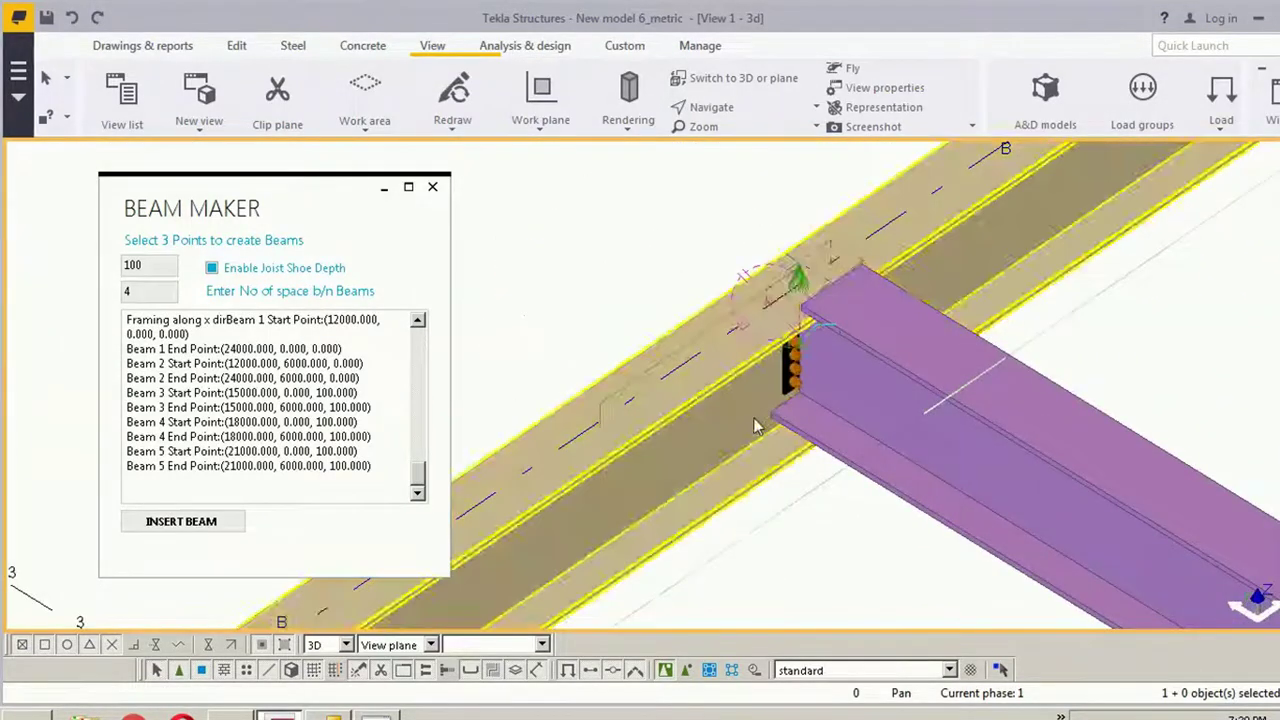
{"action": "middle_click_drag", "start_coordinate": [754, 424], "coordinate": [716, 395], "text": "ctrl"}
{"action": "scroll", "coordinate": [716, 395], "scroll_direction": "down", "scroll_amount": 10}
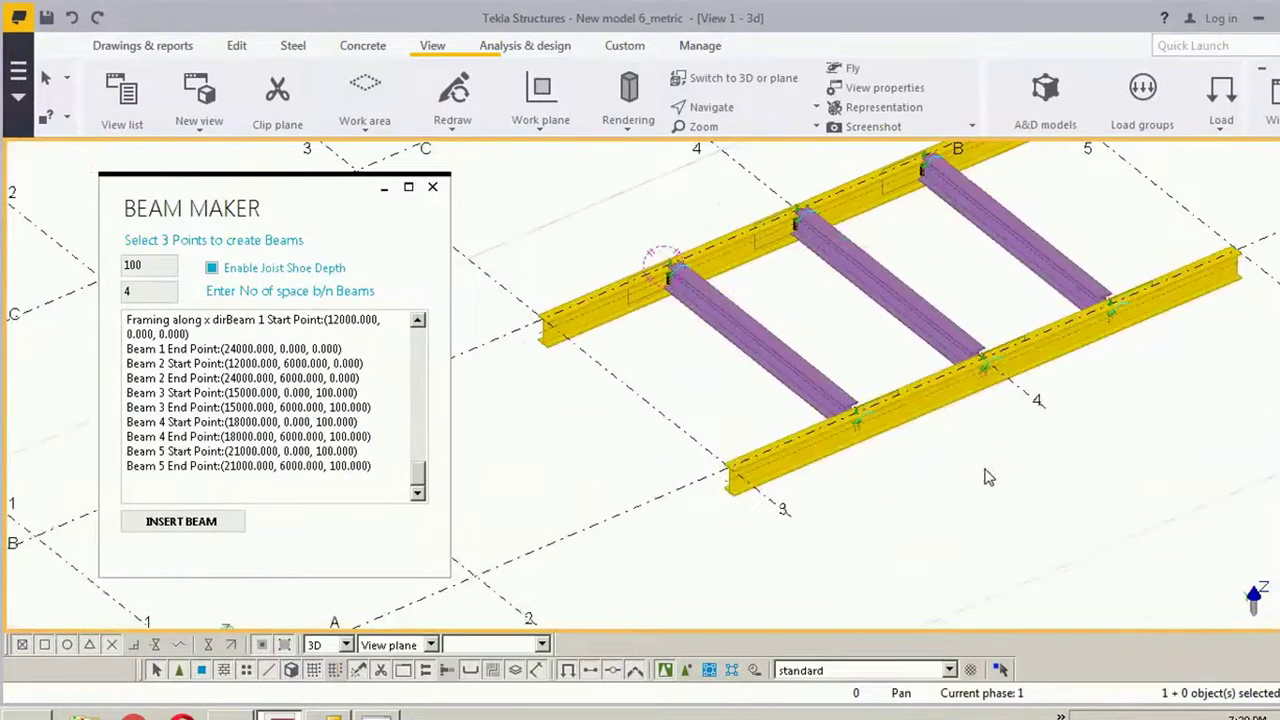
Step: Switch to plan view and create a two-point view along grid line 3, looking at the framing between grid lines A and B
{"action": "key", "text": "ctrl+p"}
{"action": "middle_click_drag", "start_coordinate": [980, 458], "coordinate": [837, 343]}
{"action": "scroll", "coordinate": [782, 398], "scroll_direction": "up", "scroll_amount": 2}
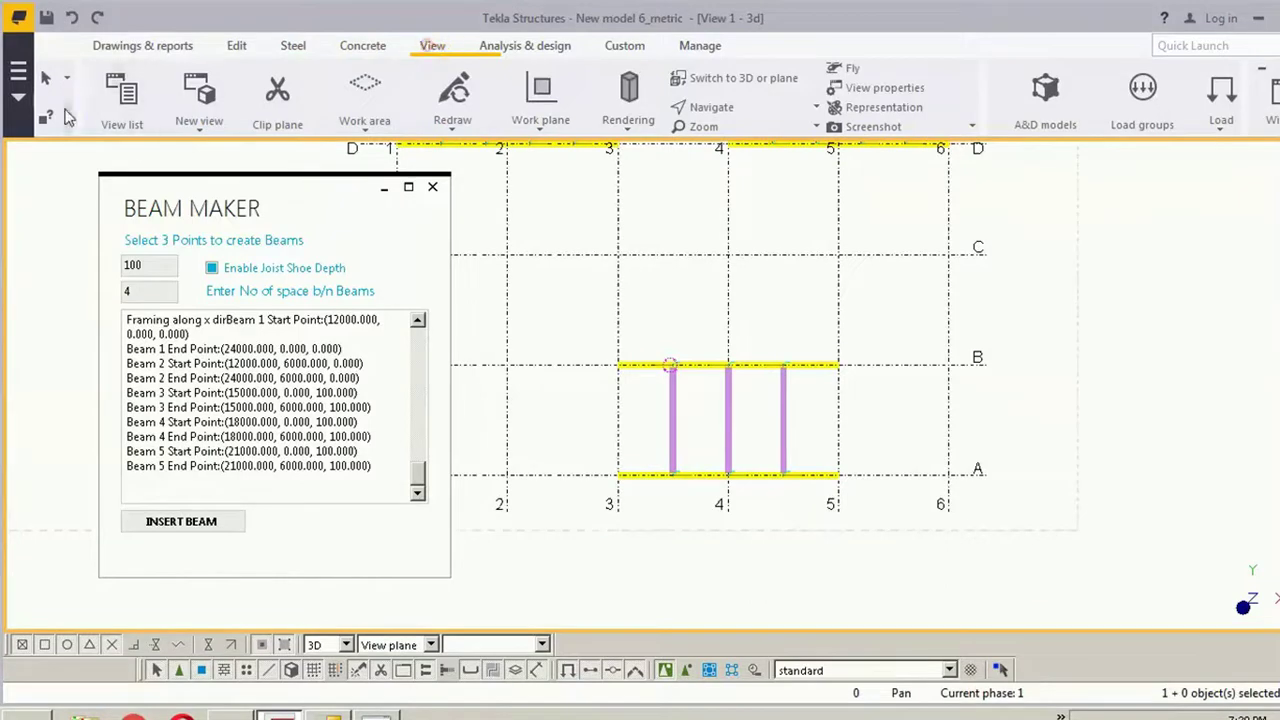
{"action": "left_click", "coordinate": [200, 100]}
{"action": "left_click", "coordinate": [214, 197]}
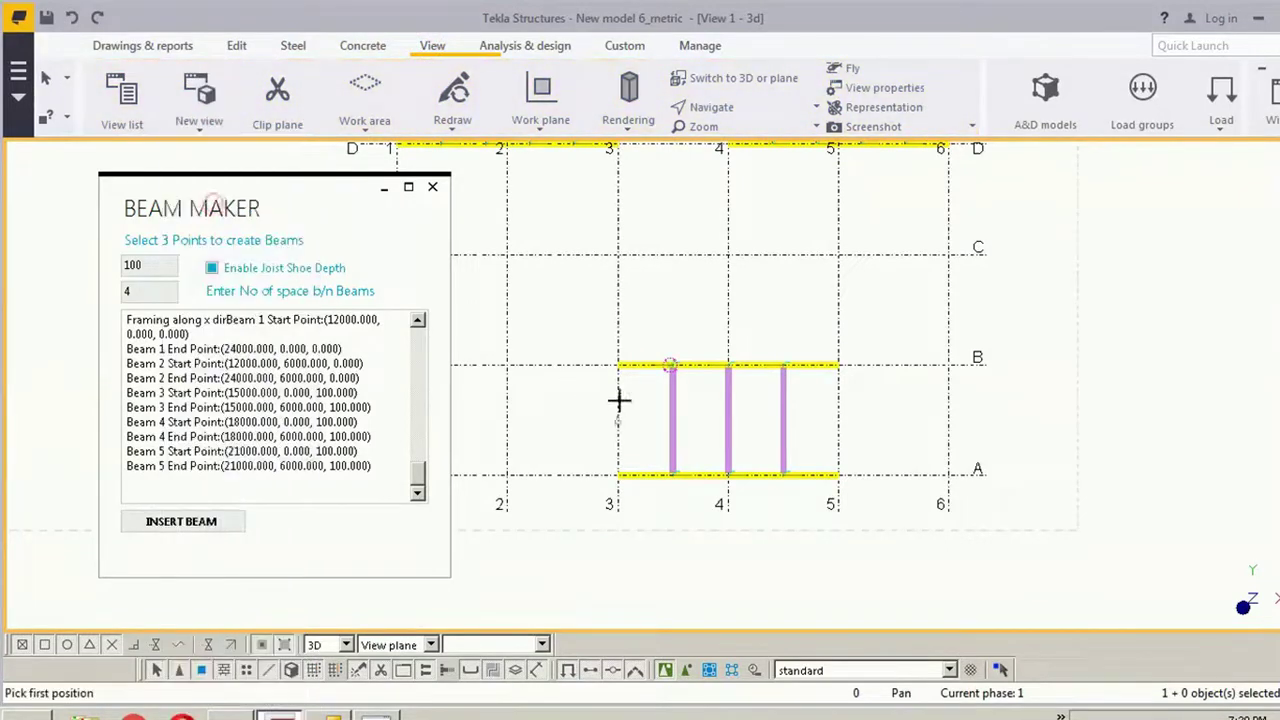
{"action": "left_click", "coordinate": [618, 366]}
{"action": "left_click", "coordinate": [617, 386]}
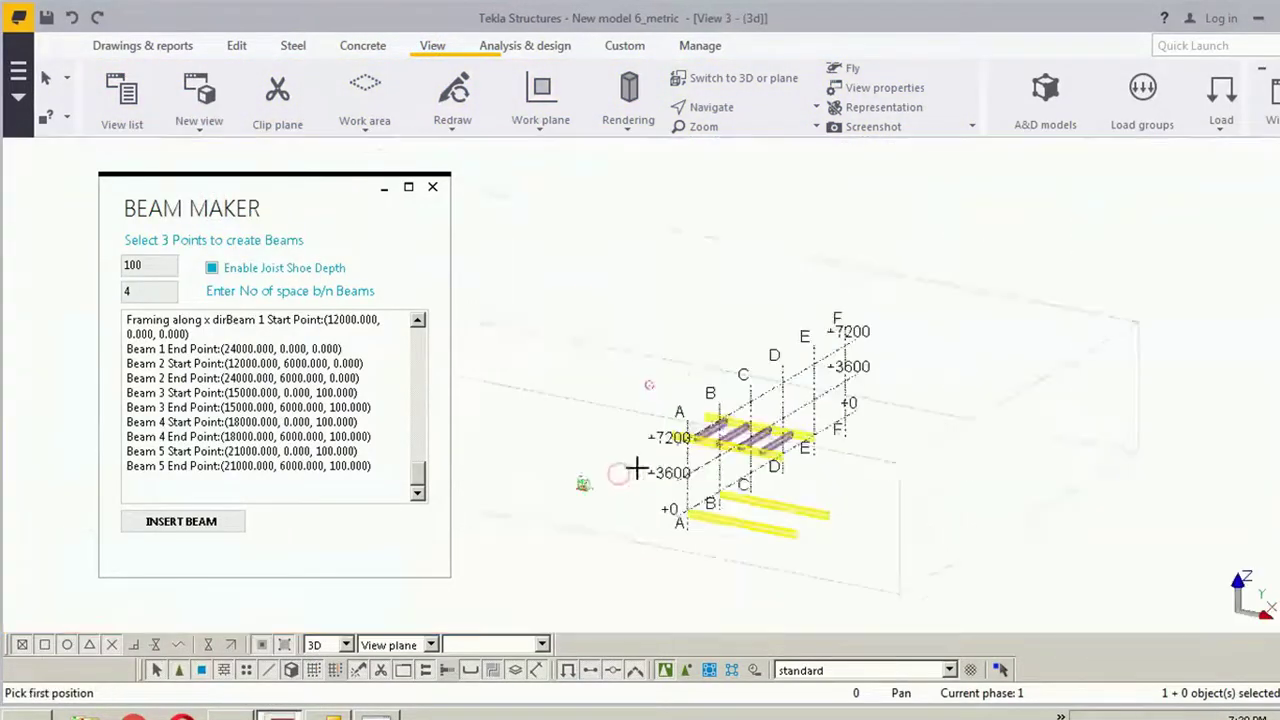
{"action": "right_click", "coordinate": [700, 355]}
{"action": "left_click", "coordinate": [712, 352]}
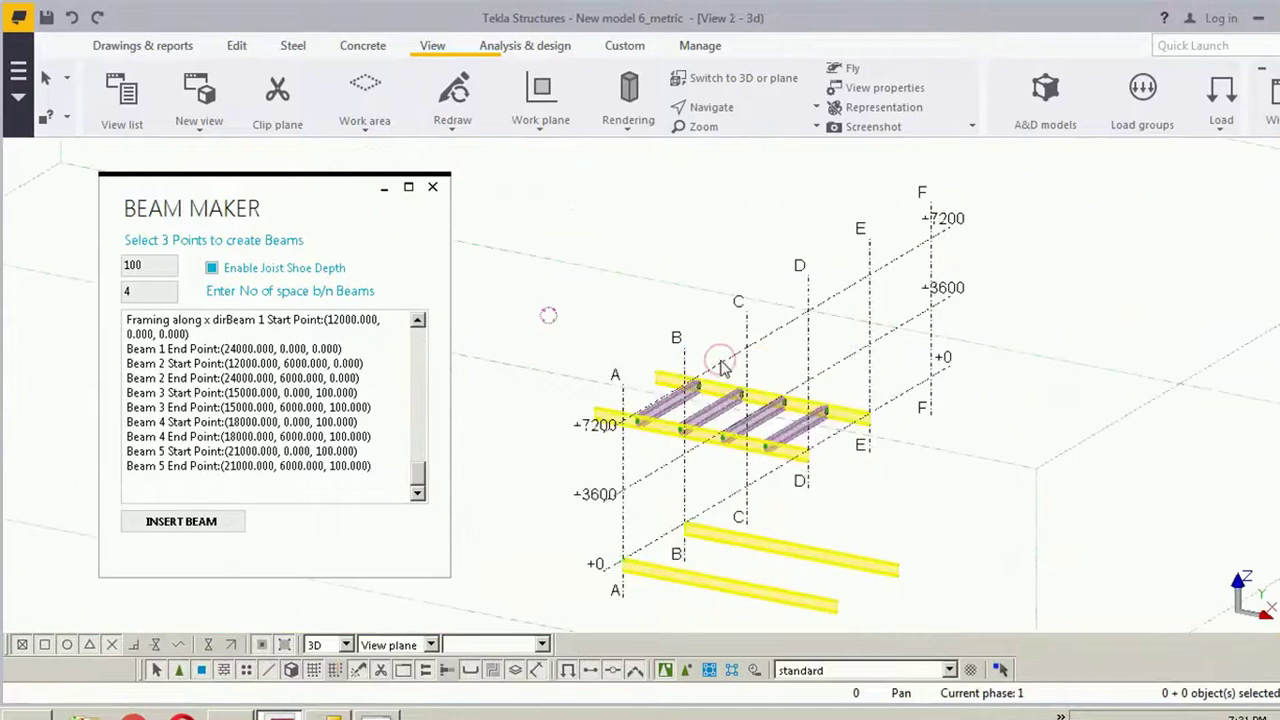
Step: Switch the new view from 3D to its flat elevation, showing the main beams at grid lines A and B
{"action": "key", "text": "ctrl+p"}
{"action": "left_click_drag", "start_coordinate": [1120, 520], "coordinate": [660, 268]}
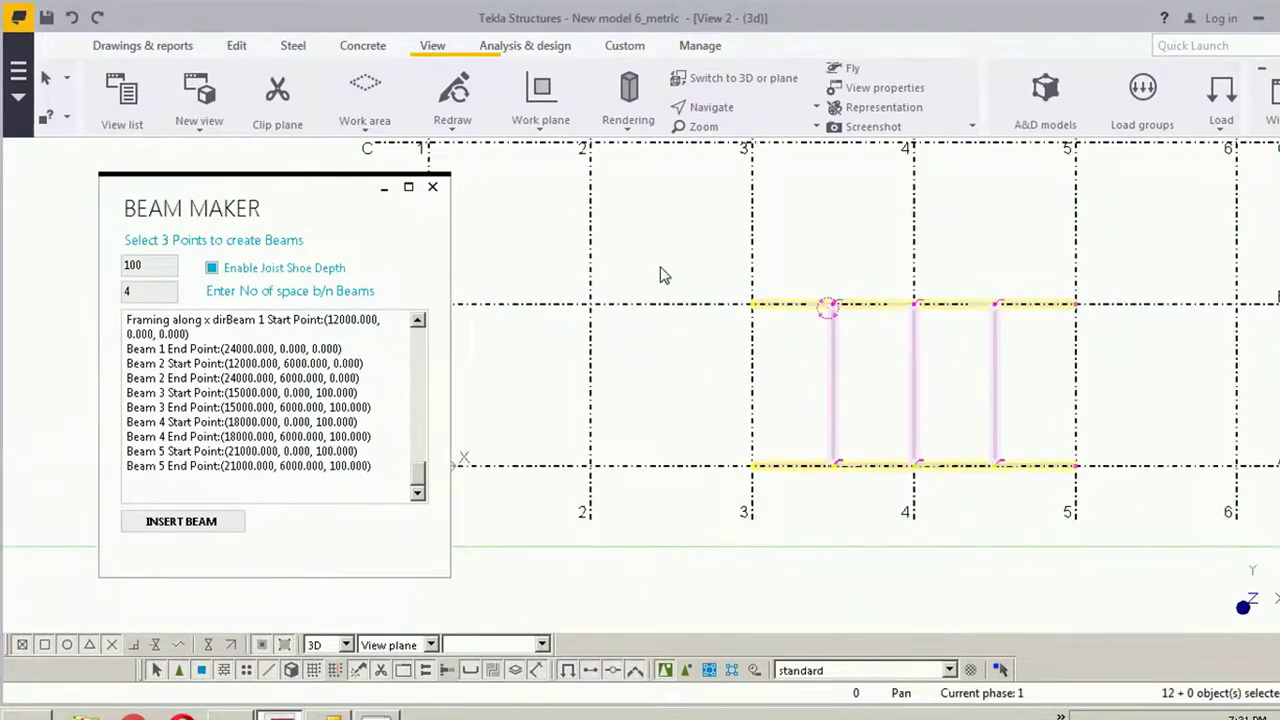
{"action": "key", "text": "ctrl+p"}
{"action": "key", "text": "ctrl+p"}
{"action": "scroll", "coordinate": [757, 420], "scroll_direction": "up", "scroll_amount": 5}
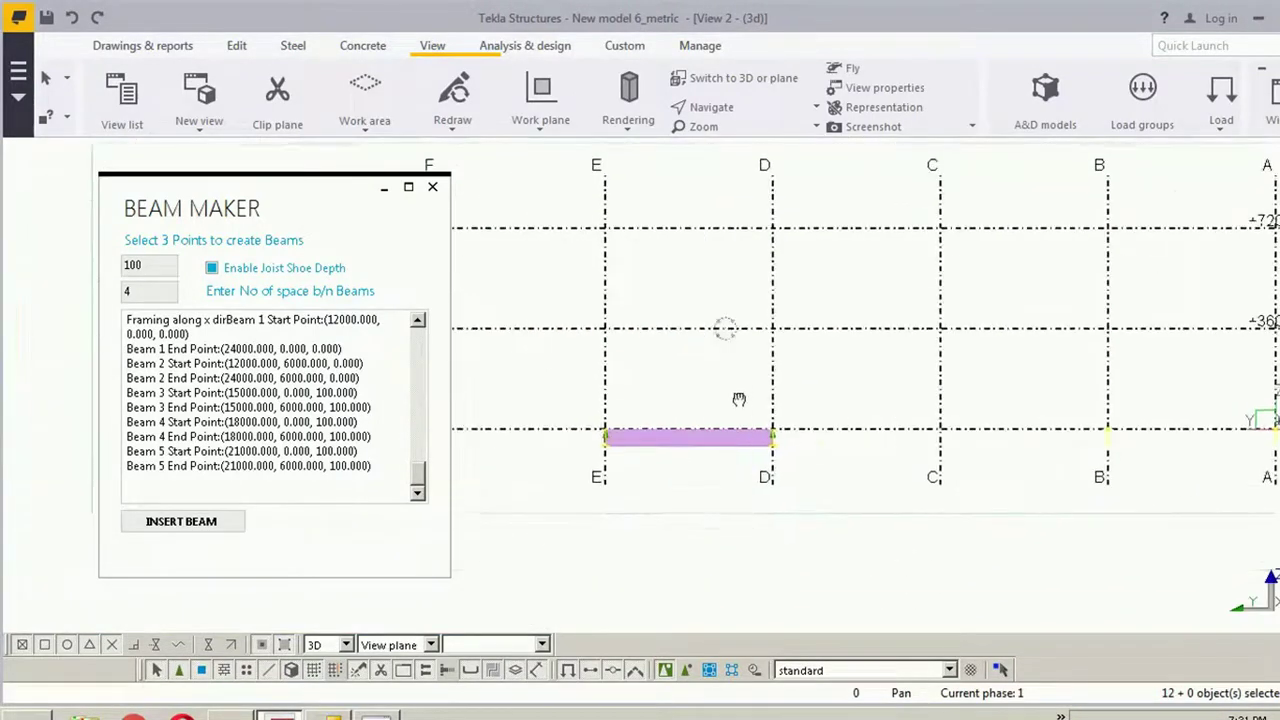
{"action": "scroll", "coordinate": [807, 428], "scroll_direction": "up", "scroll_amount": 2}
{"action": "middle_click_drag", "start_coordinate": [807, 428], "coordinate": [935, 424]}
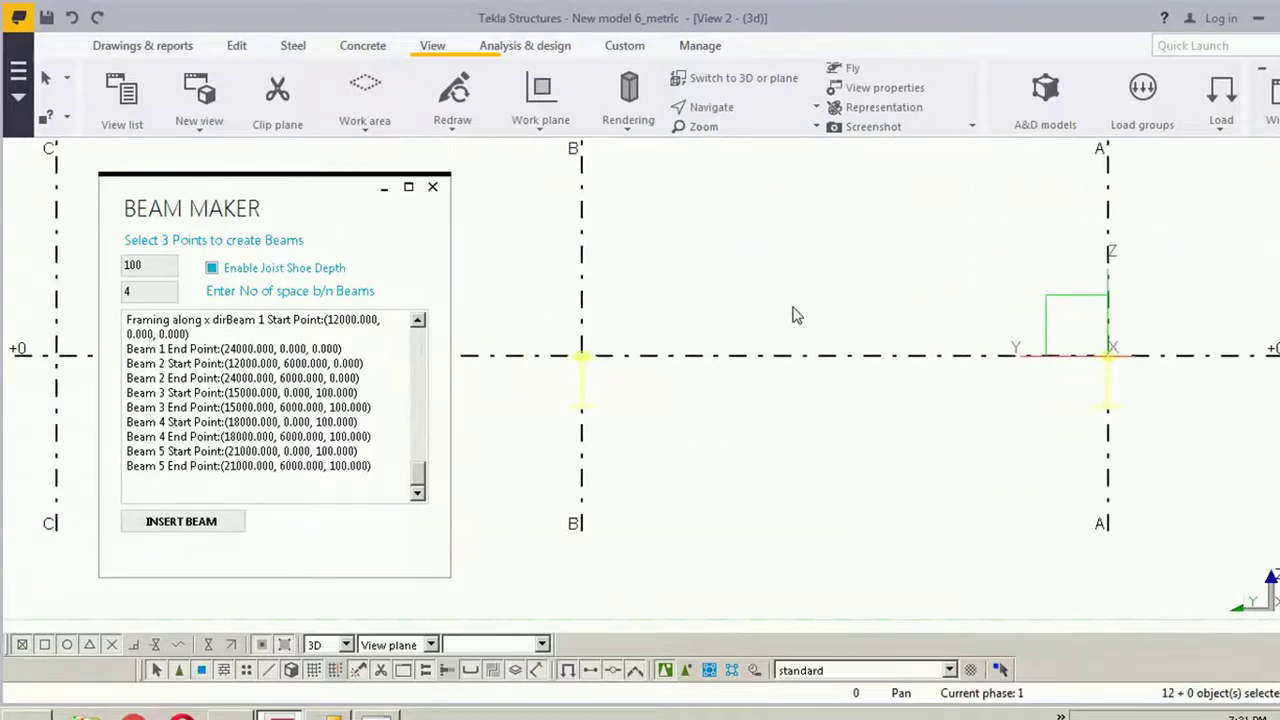
Step: Set the elevation view's depth both up and down to 10000000000000000.00 and apply the change
{"action": "double_click", "coordinate": [791, 308]}
{"action": "double_click", "coordinate": [808, 348]}
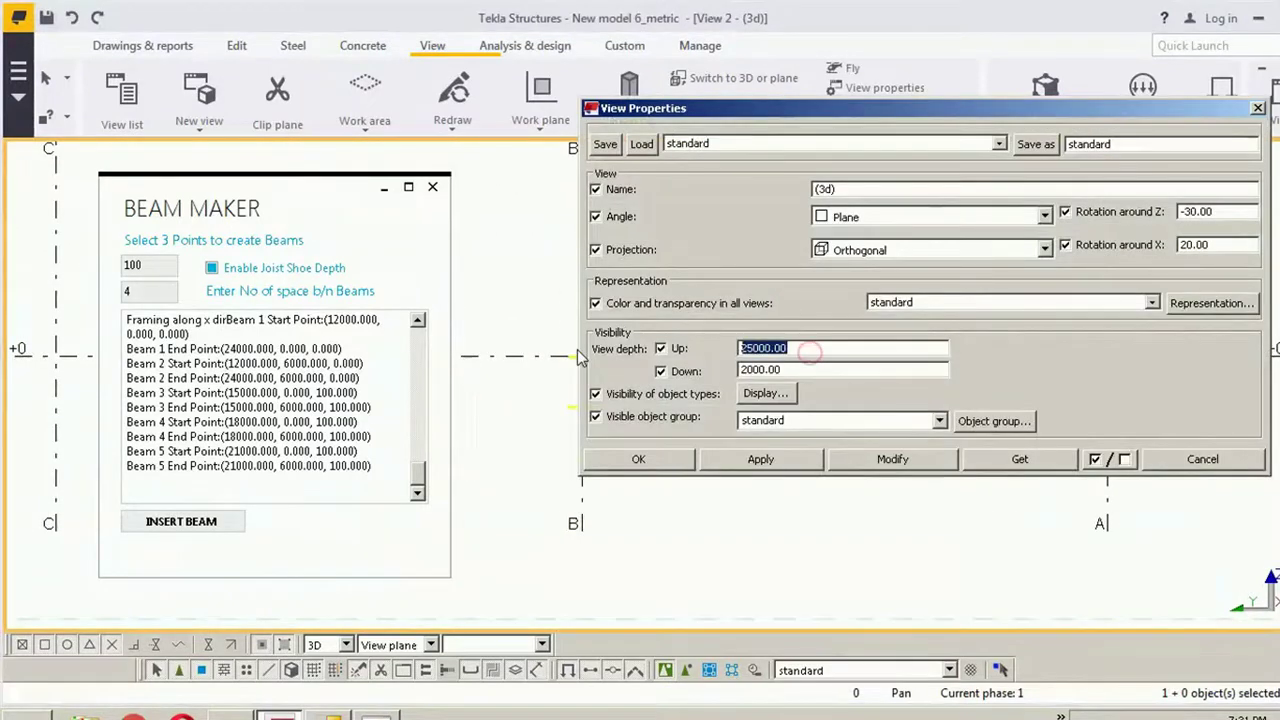
{"action": "type", "text": "0"}
{"action": "key", "text": "BackSpace"}
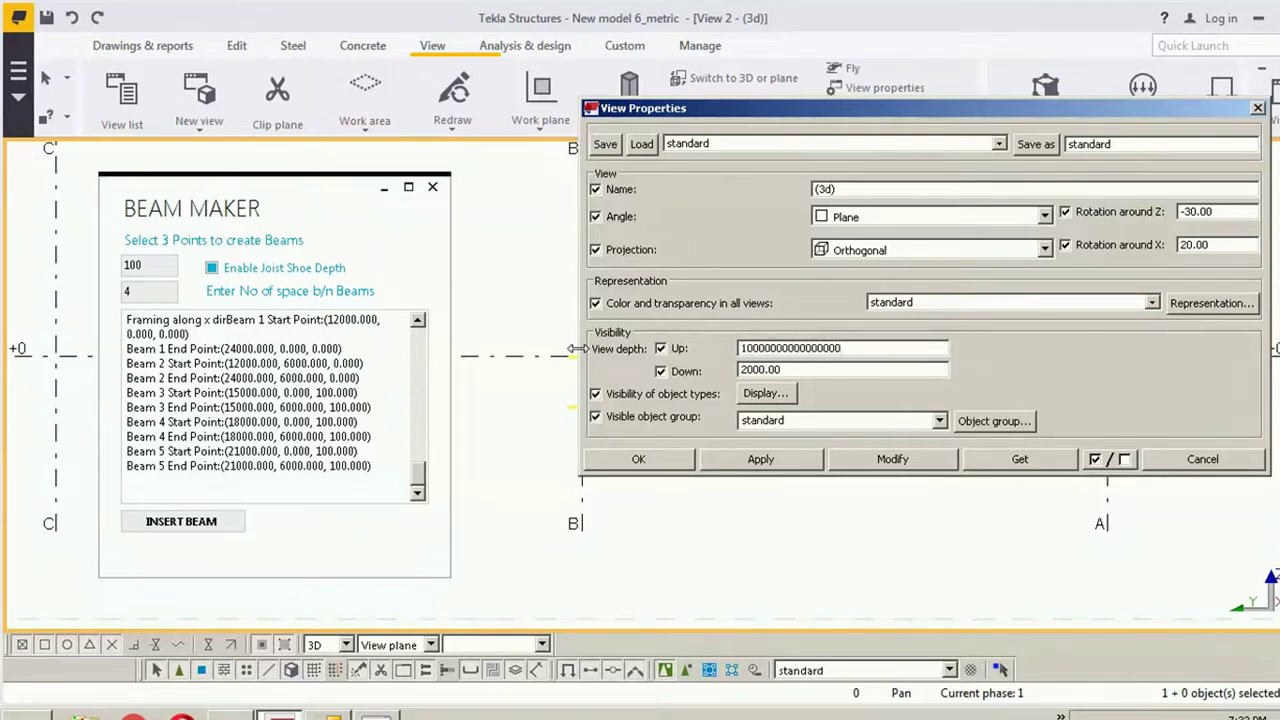
{"action": "double_click", "coordinate": [899, 349]}
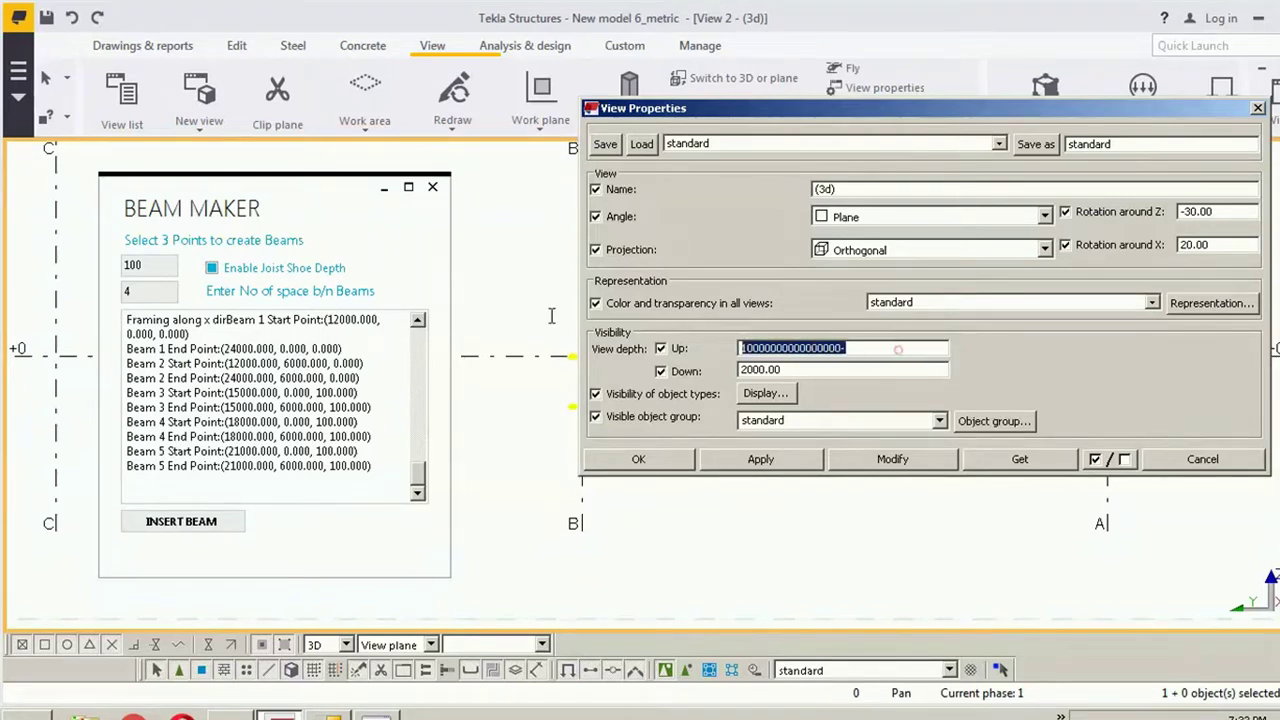
{"action": "double_click", "coordinate": [797, 370]}
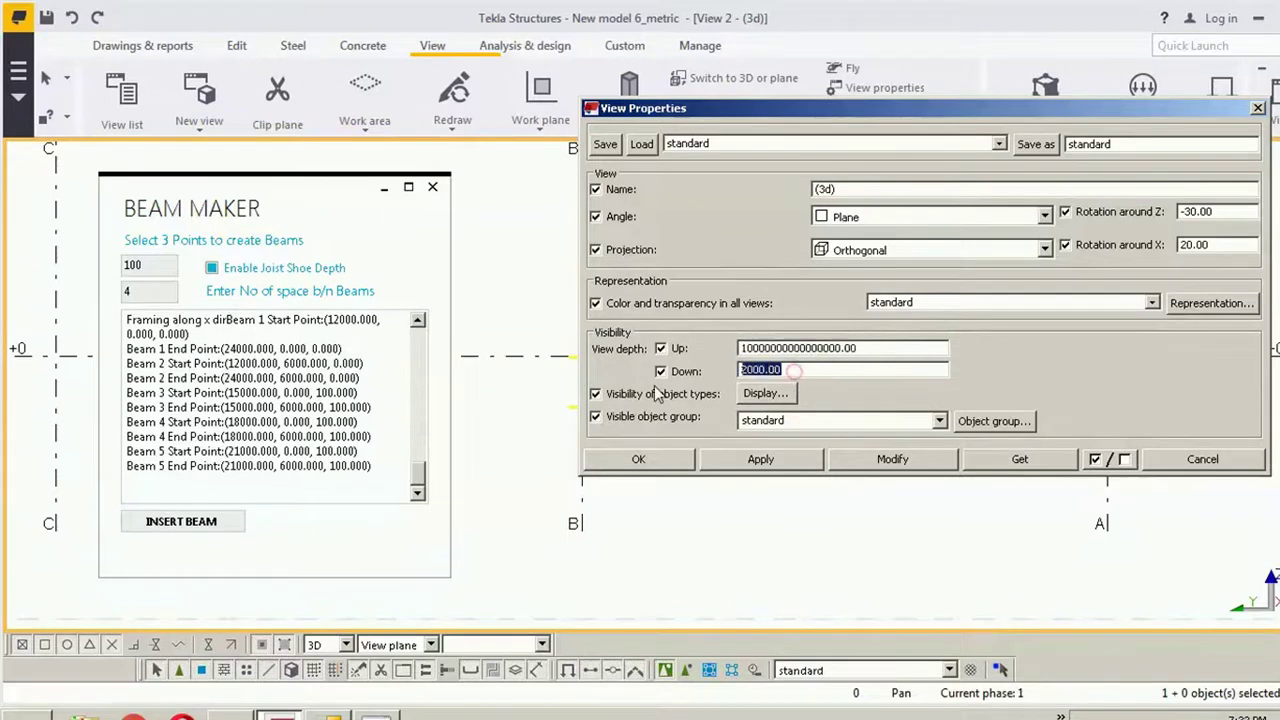
{"action": "type", "text": "1000000000000000000.00"}
{"action": "left_click", "coordinate": [892, 459]}
{"action": "left_click", "coordinate": [1195, 461]}
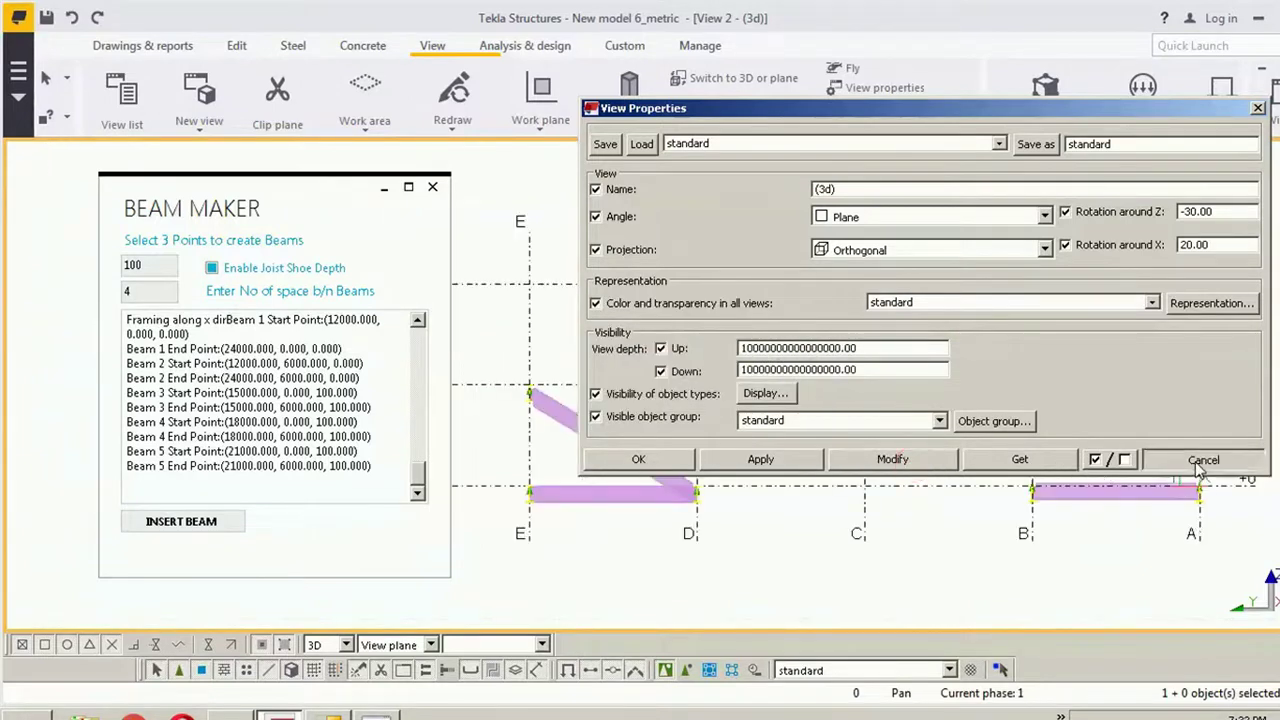
Step: Measure the vertical distance between the grid B main beam's top and the cross beam's top edge in the elevation
{"action": "middle_click_drag", "start_coordinate": [1078, 505], "coordinate": [703, 349]}
{"action": "scroll", "coordinate": [634, 370], "scroll_direction": "up", "scroll_amount": 9}
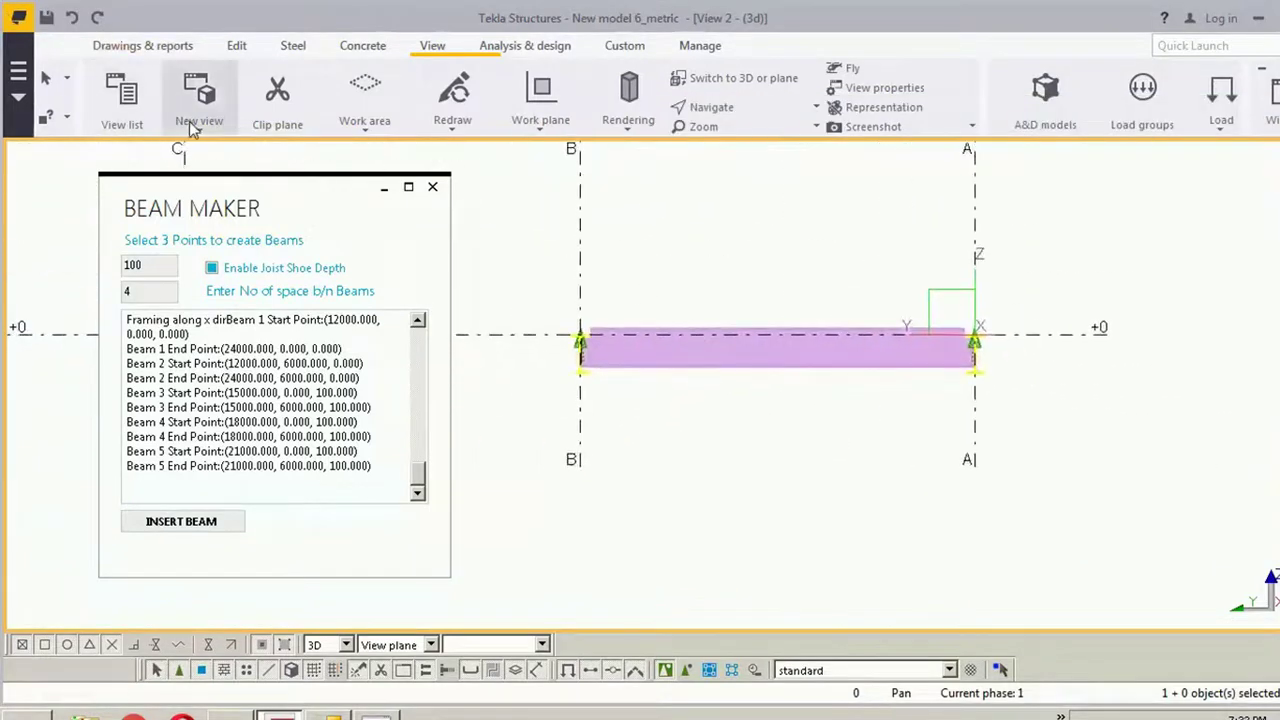
{"action": "left_click", "coordinate": [243, 47]}
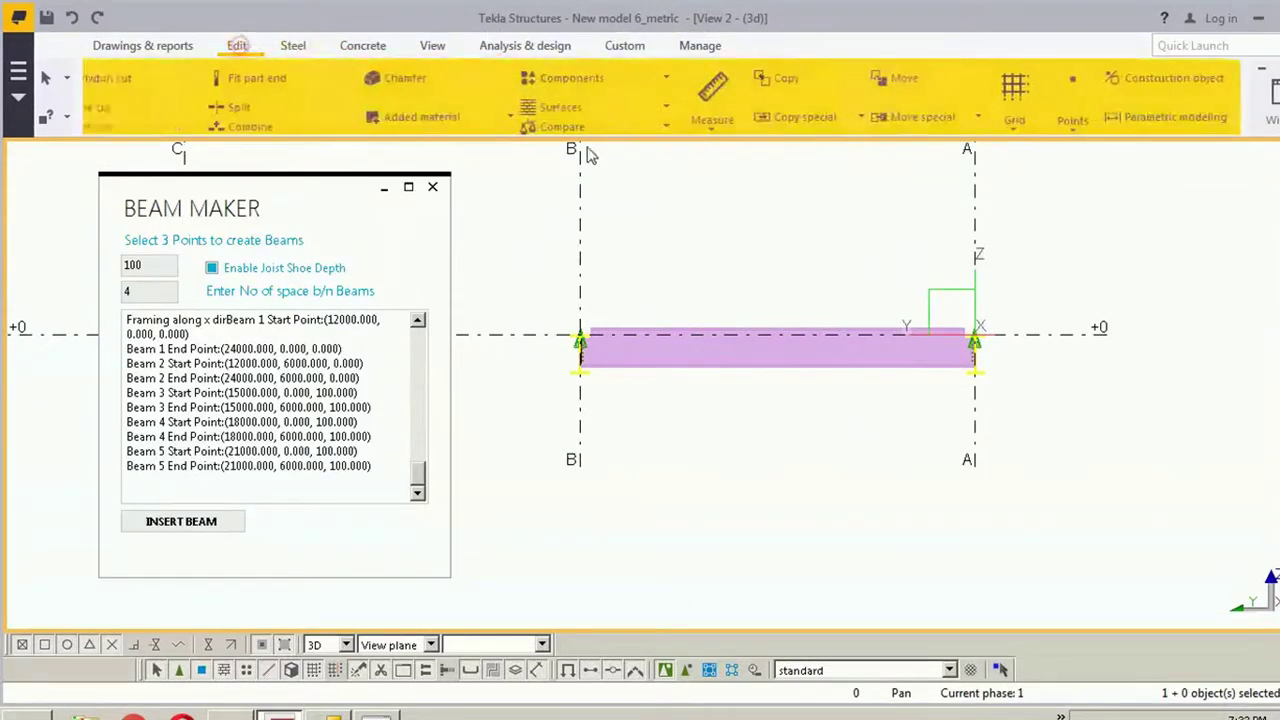
{"action": "left_click", "coordinate": [744, 120]}
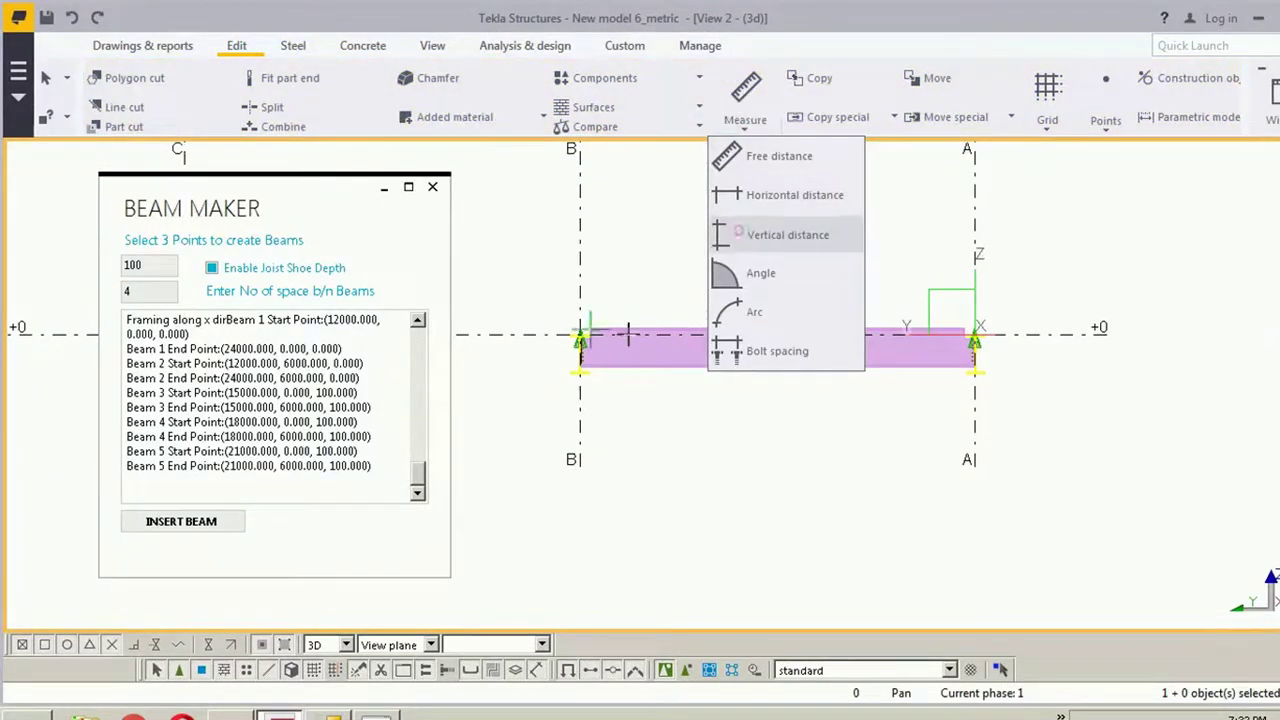
{"action": "left_click", "coordinate": [750, 230]}
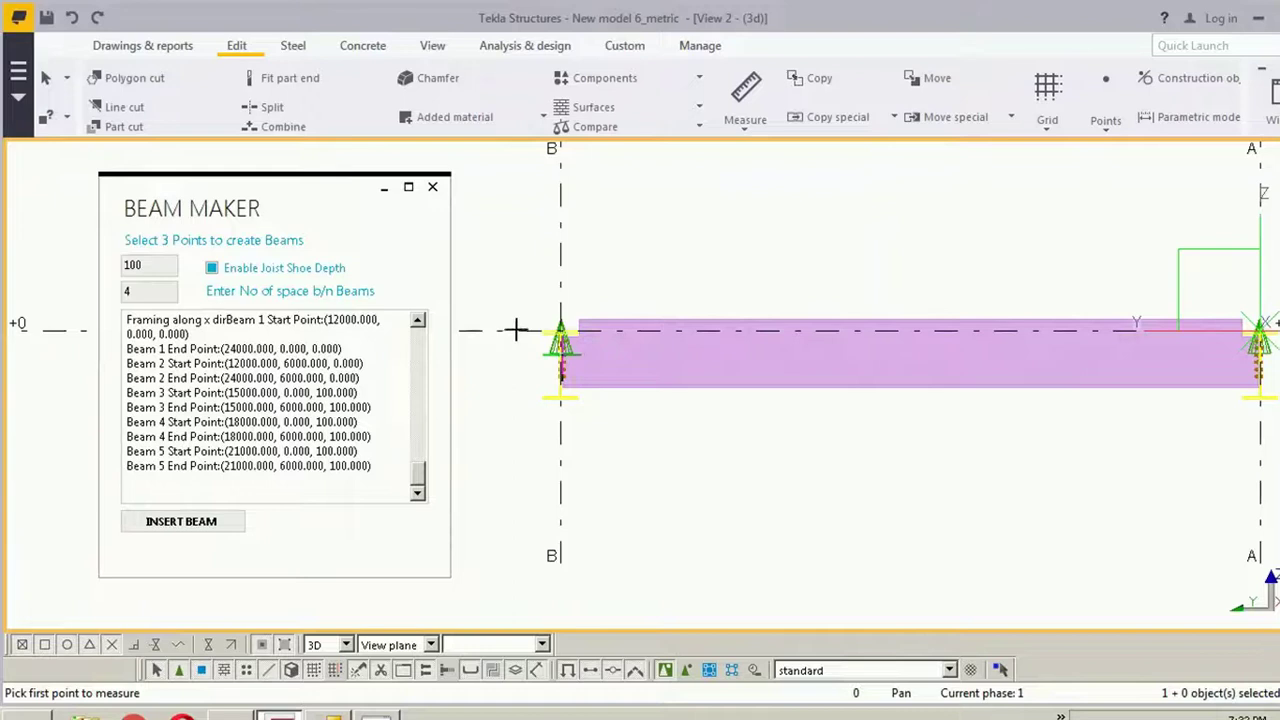
{"action": "scroll", "coordinate": [515, 330], "scroll_direction": "up", "scroll_amount": 5}
{"action": "left_click", "coordinate": [630, 211]}
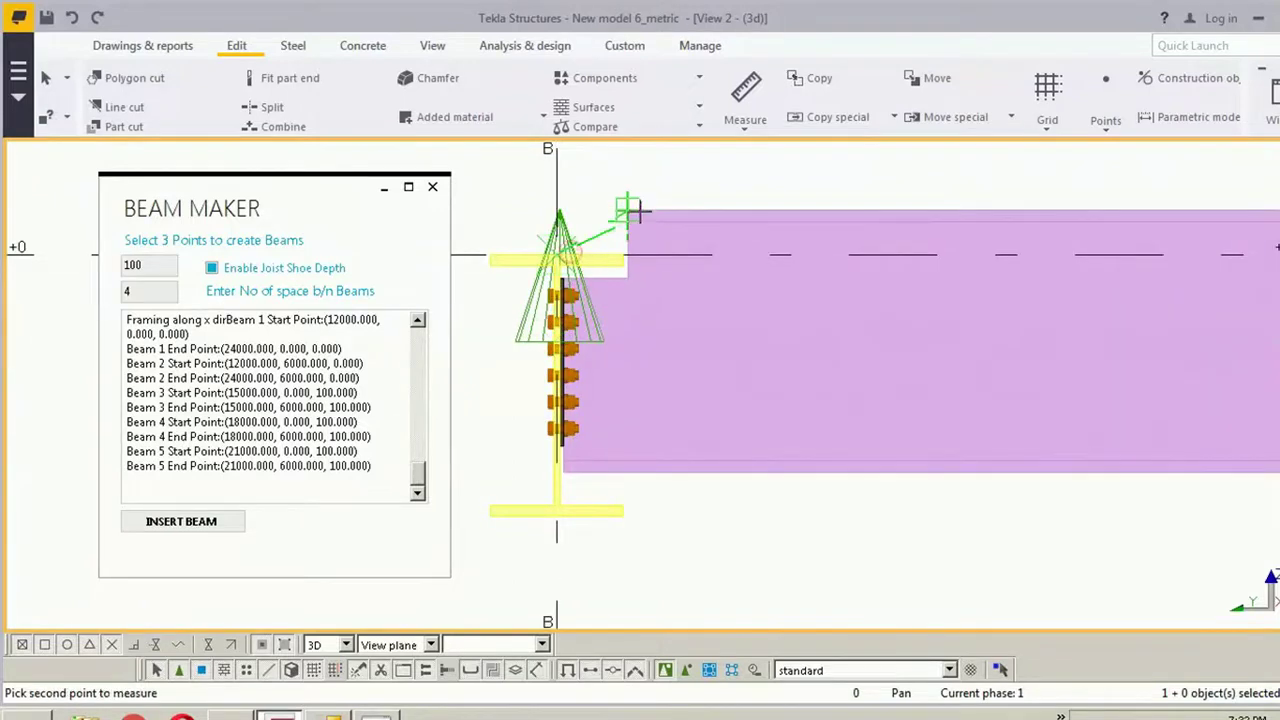
{"action": "left_click", "coordinate": [714, 209]}
{"action": "left_click", "coordinate": [716, 219]}
{"action": "right_click", "coordinate": [663, 161]}
{"action": "left_click", "coordinate": [718, 214]}
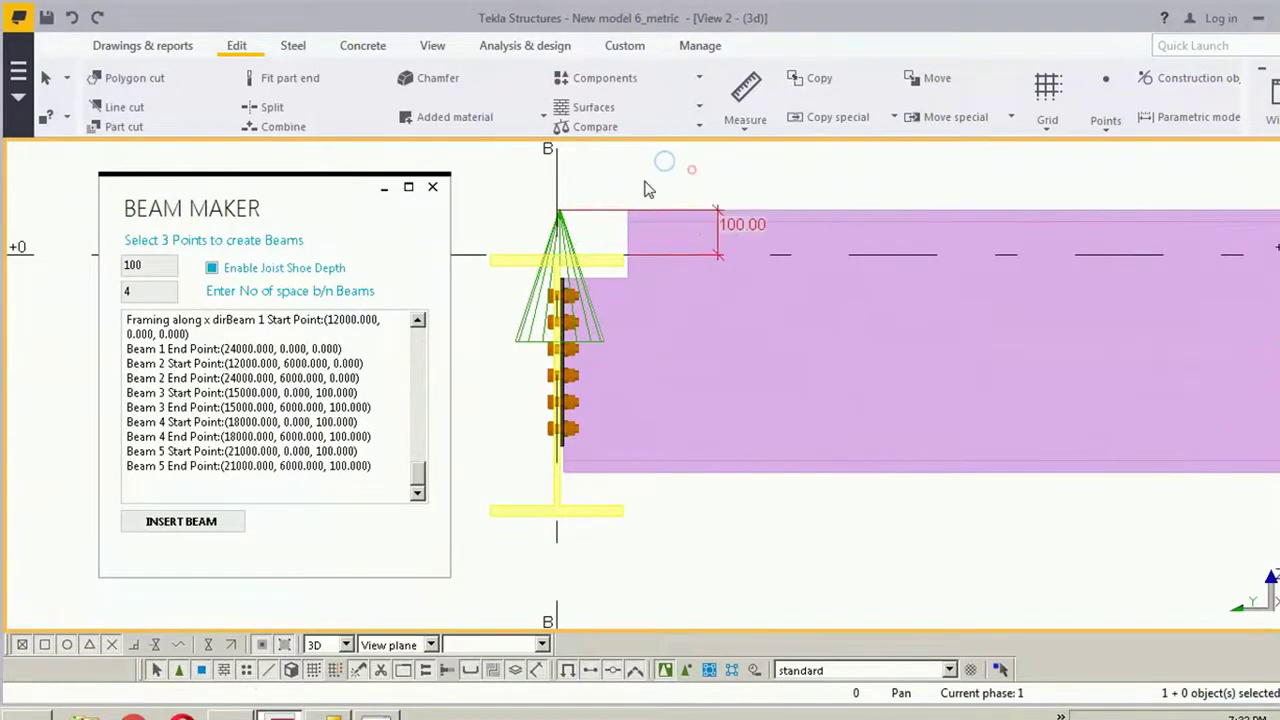
{"action": "scroll", "coordinate": [610, 350], "scroll_direction": "down", "scroll_amount": 5}
{"action": "scroll", "coordinate": [660, 355], "scroll_direction": "down", "scroll_amount": 2}
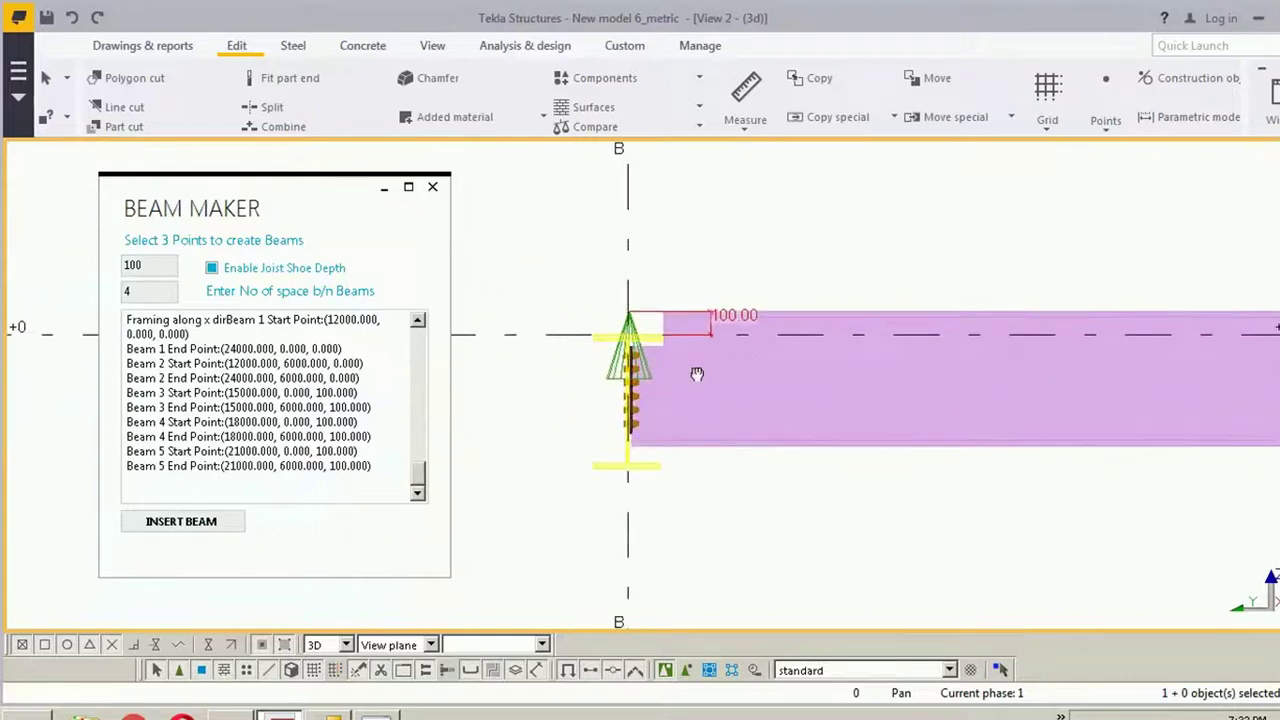
{"action": "right_click", "coordinate": [741, 234]}
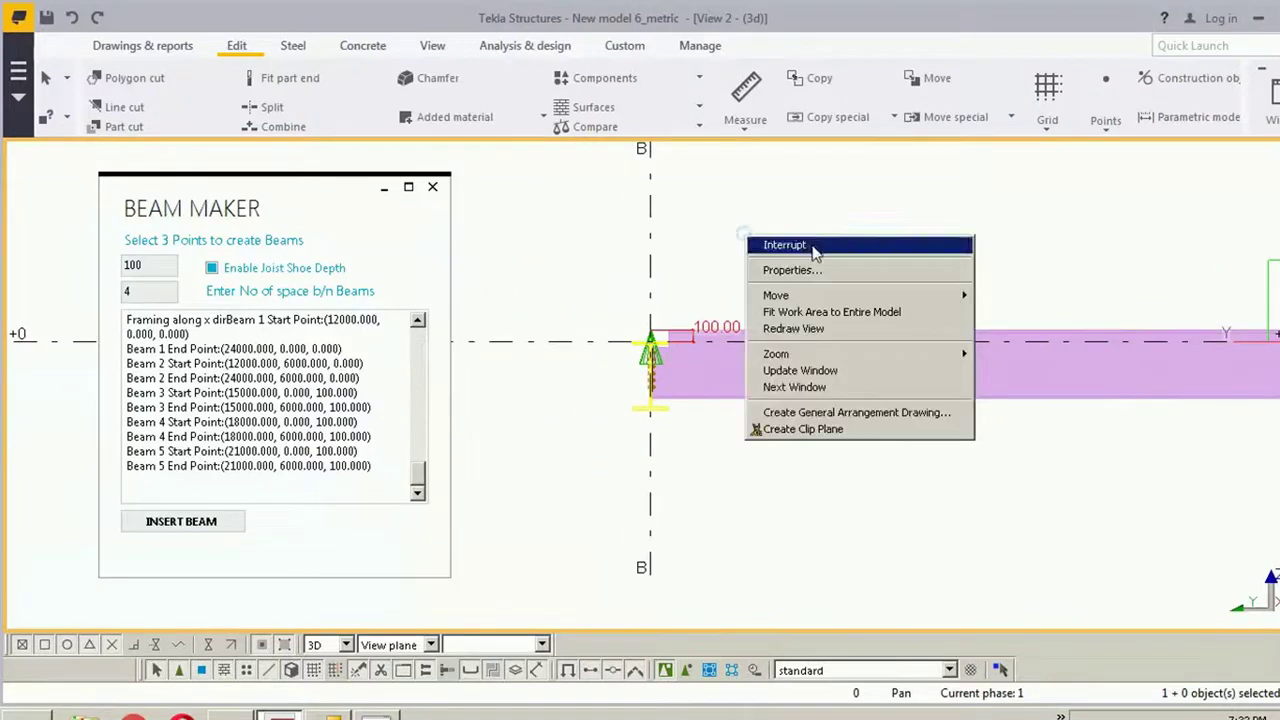
{"action": "left_click", "coordinate": [812, 246]}
Step: Return to View 1 and examine in 3D the cross beam's end at the grid B main beam
{"action": "key", "text": "ctrl+Tab"}
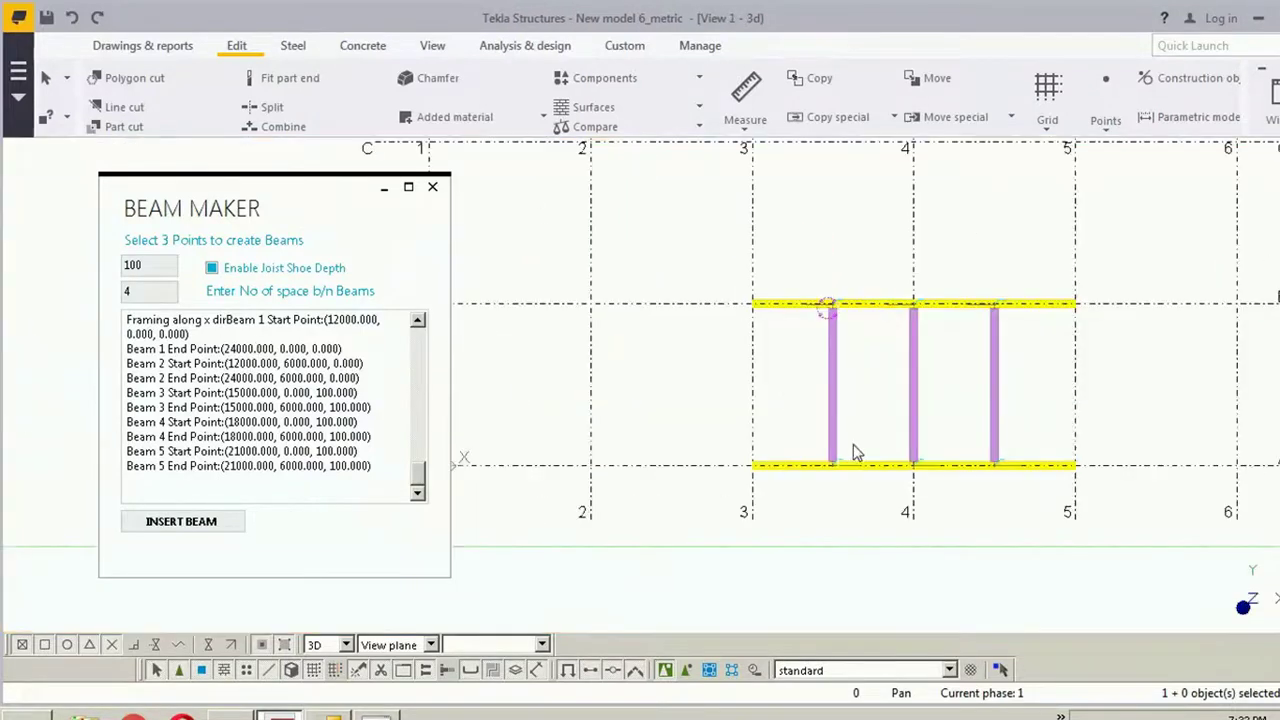
{"action": "middle_click_drag", "start_coordinate": [853, 444], "coordinate": [645, 421]}
{"action": "scroll", "coordinate": [735, 350], "scroll_direction": "down", "scroll_amount": 2}
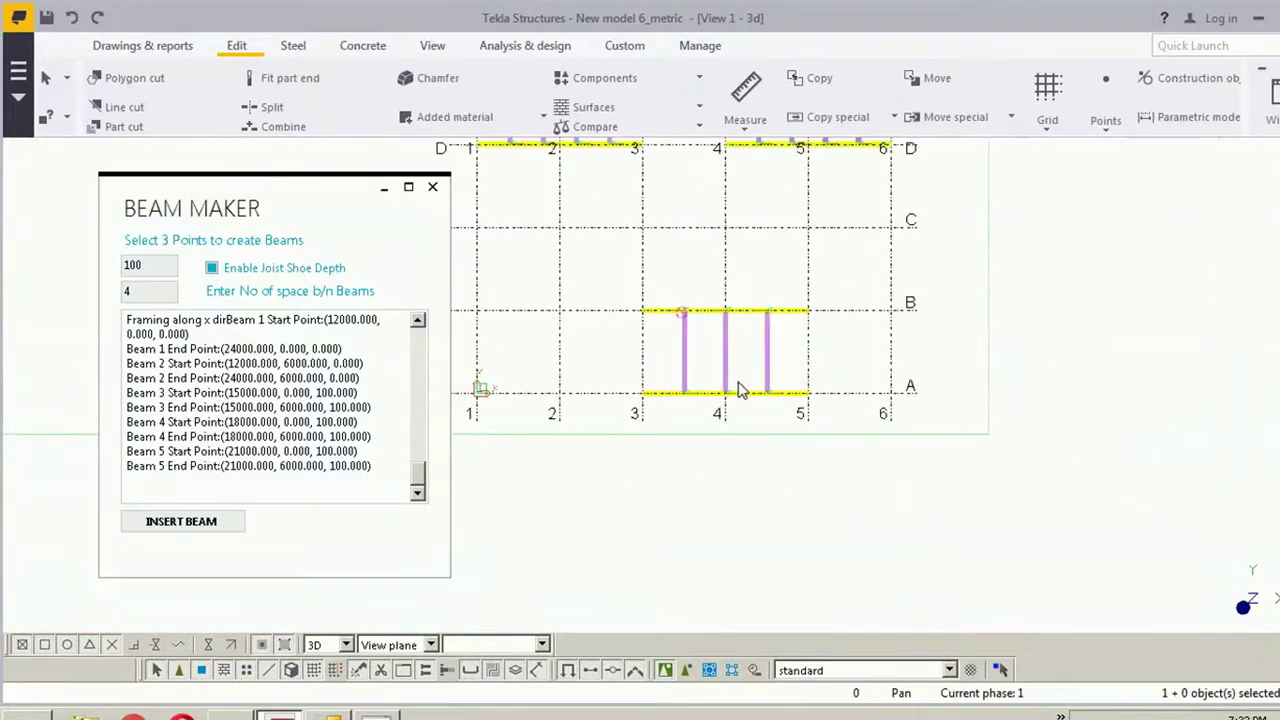
{"action": "middle_click_drag", "start_coordinate": [740, 390], "coordinate": [740, 491]}
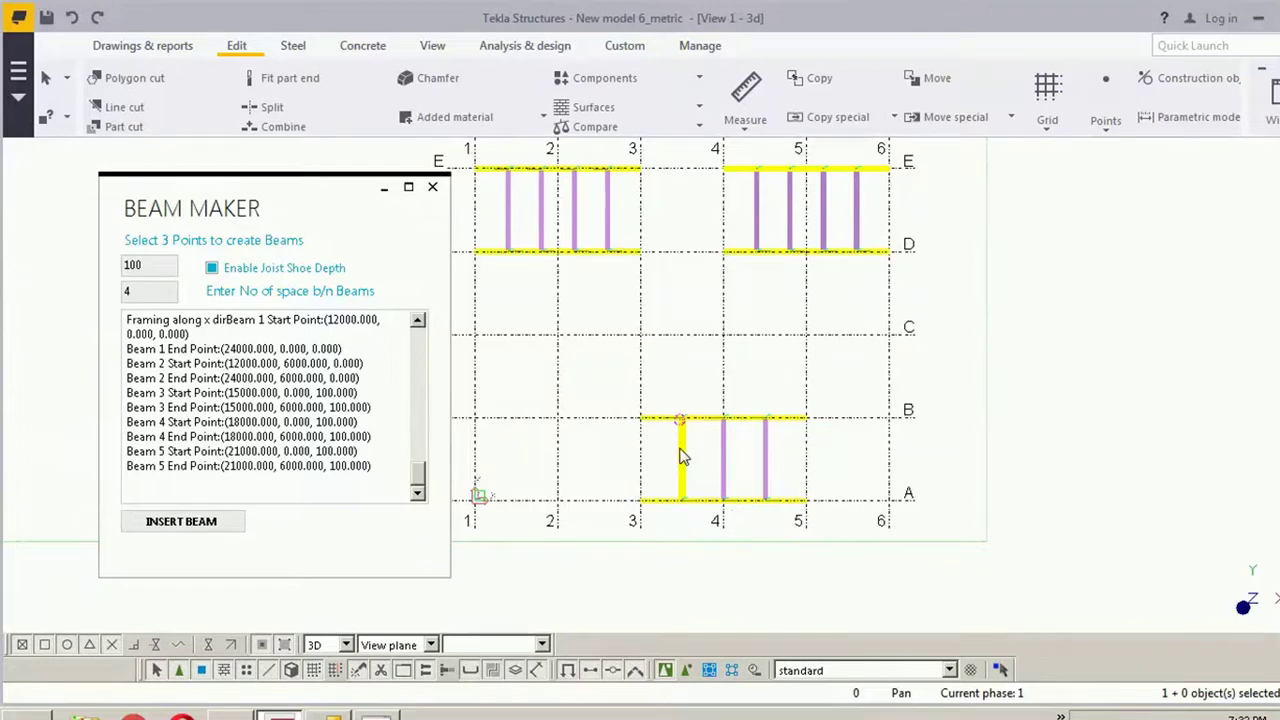
{"action": "middle_click_drag", "start_coordinate": [651, 437], "coordinate": [728, 301], "text": "ctrl"}
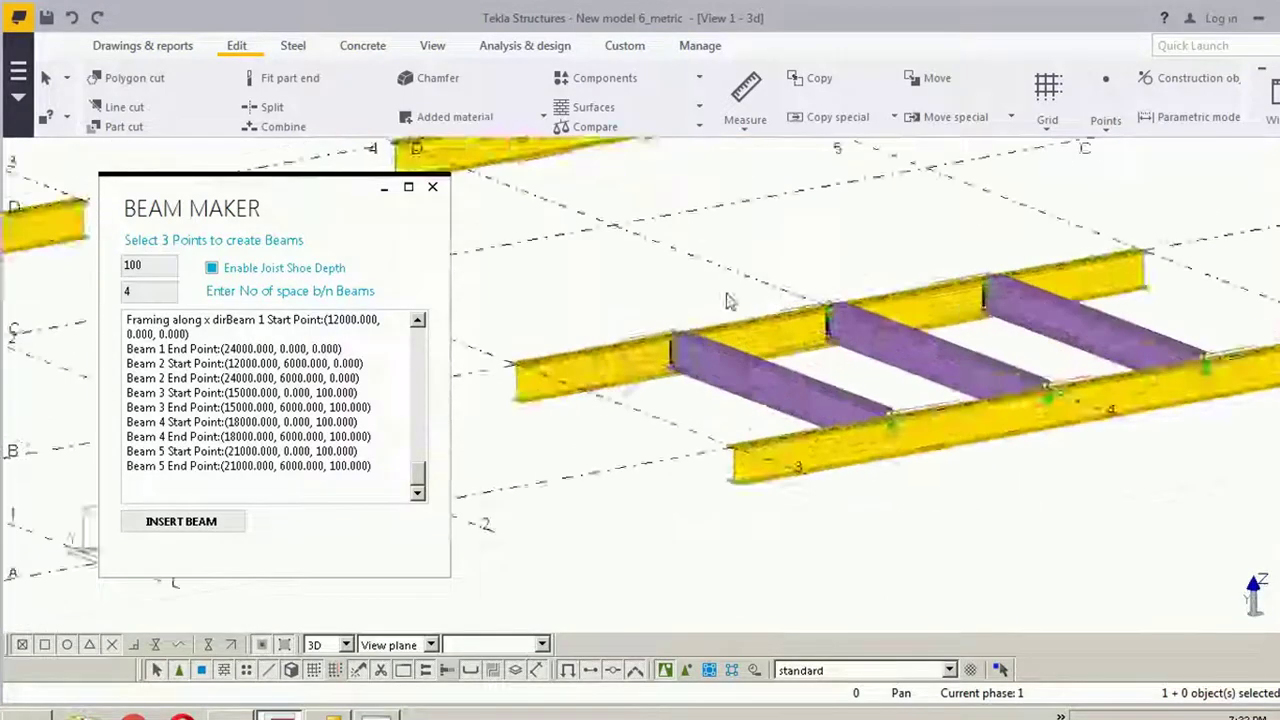
{"action": "scroll", "coordinate": [728, 301], "scroll_direction": "up", "scroll_amount": 10}
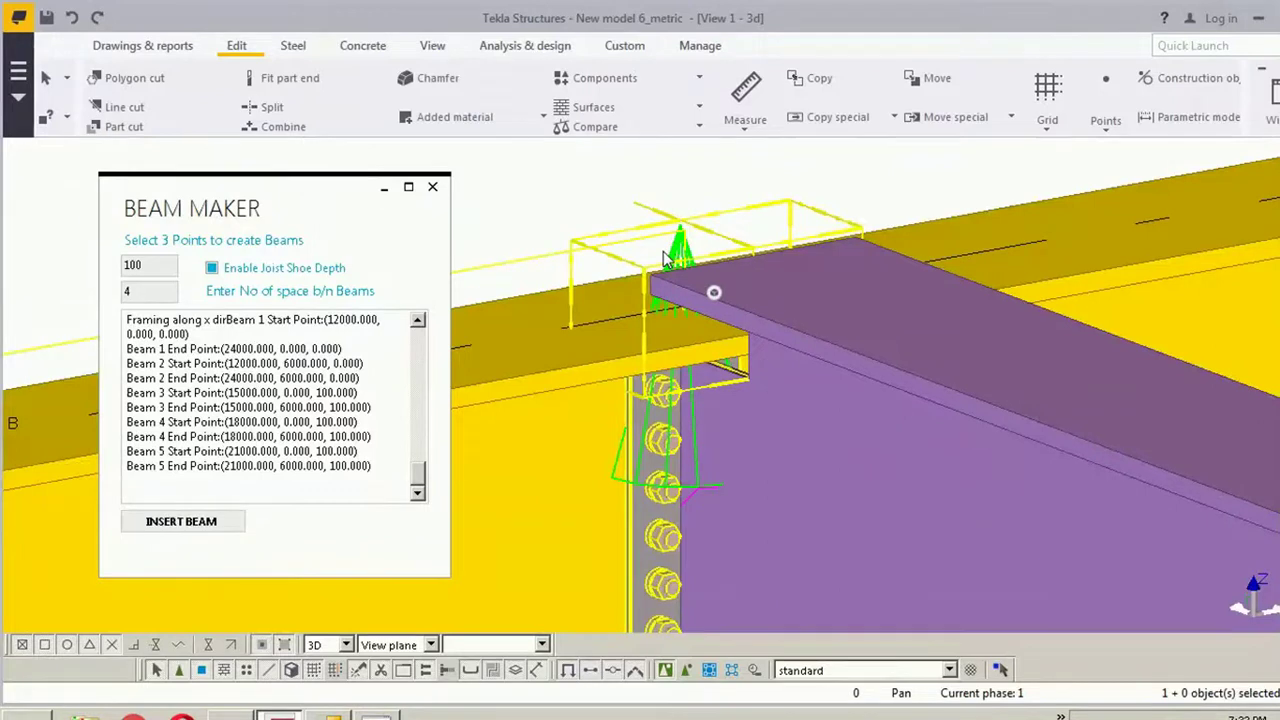
Step: Open the End plate (144) connection's properties at the cross beam's grid B end, close them, and view the whole framing again
{"action": "double_click", "coordinate": [663, 255]}
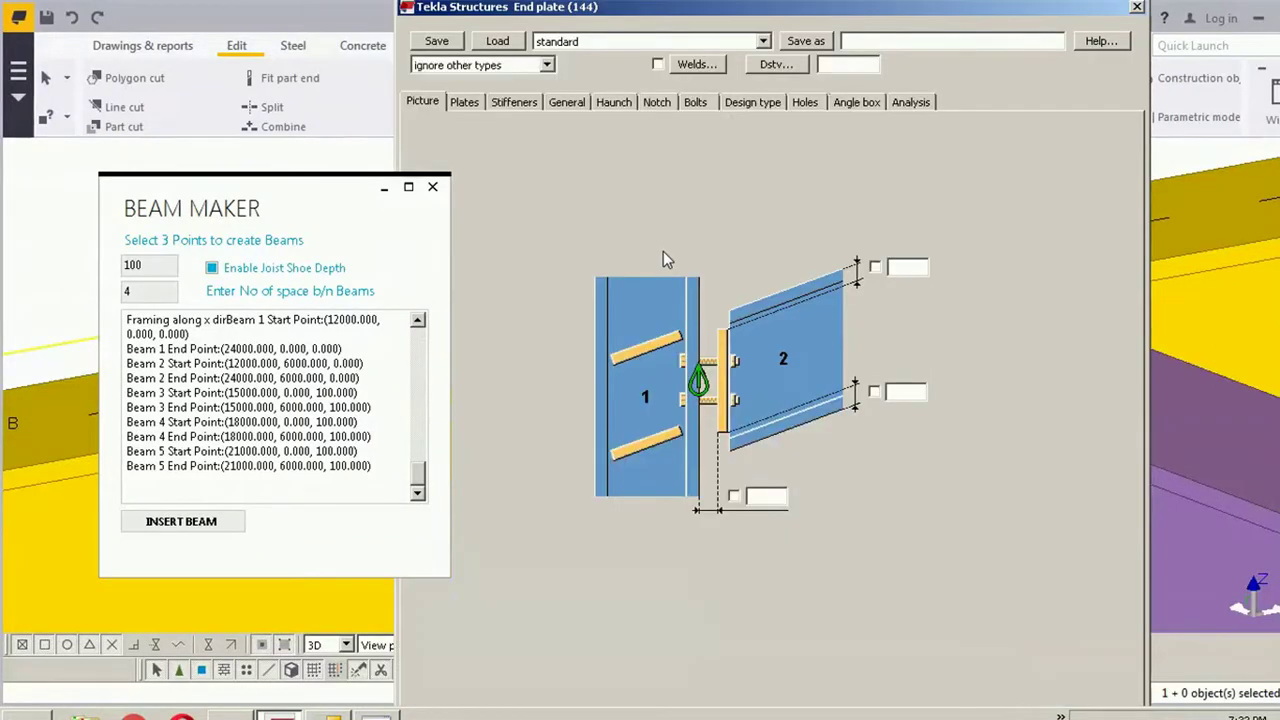
{"action": "left_click", "coordinate": [1137, 8]}
{"action": "scroll", "coordinate": [725, 296], "scroll_direction": "down", "scroll_amount": 8}
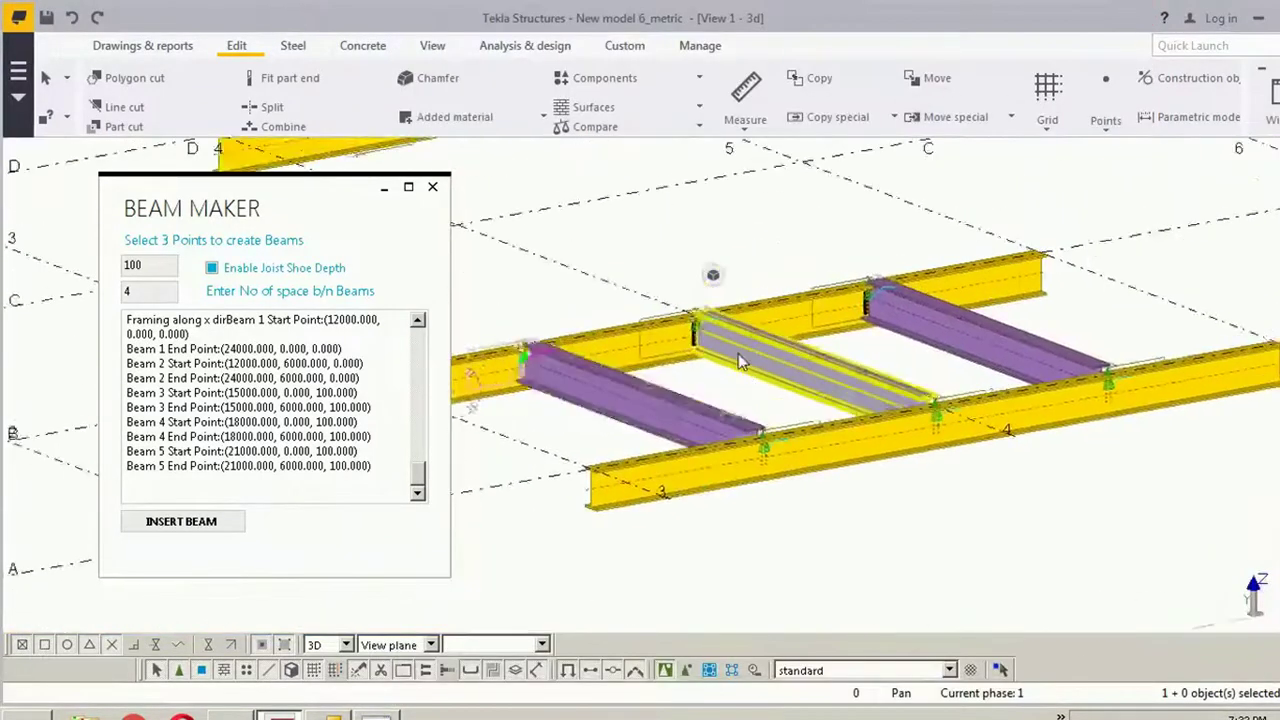
{"action": "right_click", "coordinate": [755, 210]}
{"action": "left_click", "coordinate": [765, 212]}
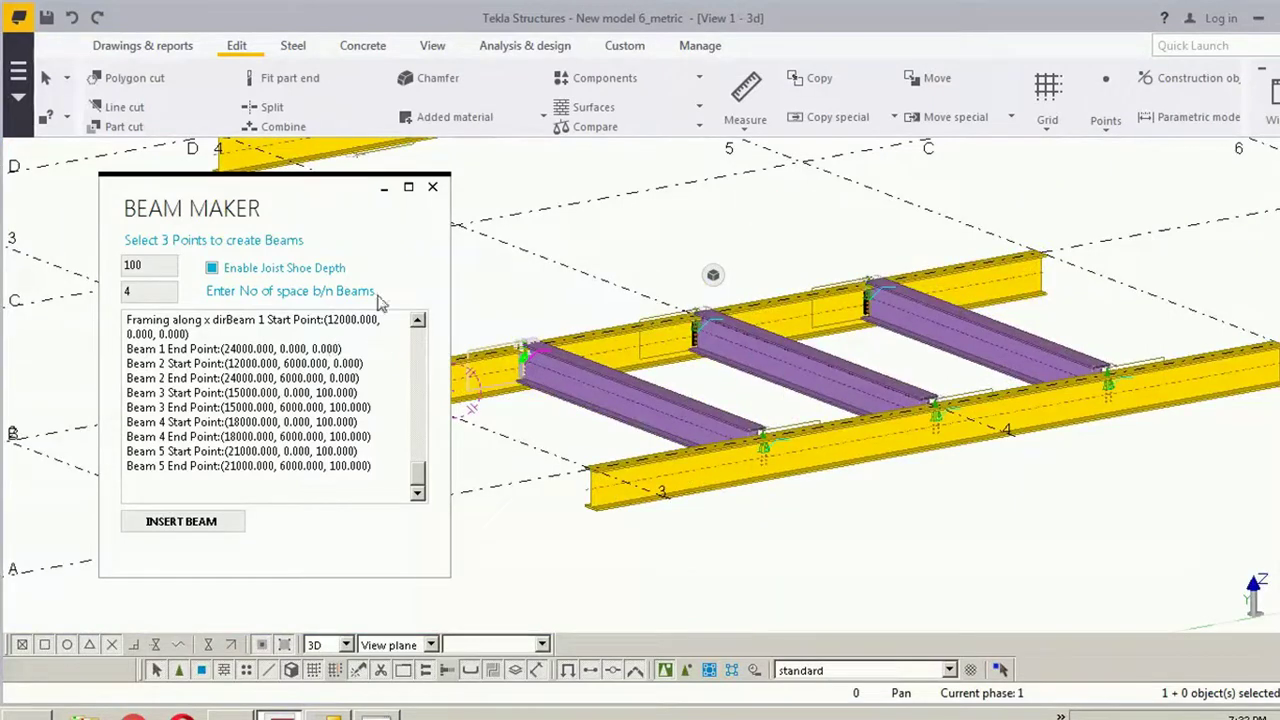